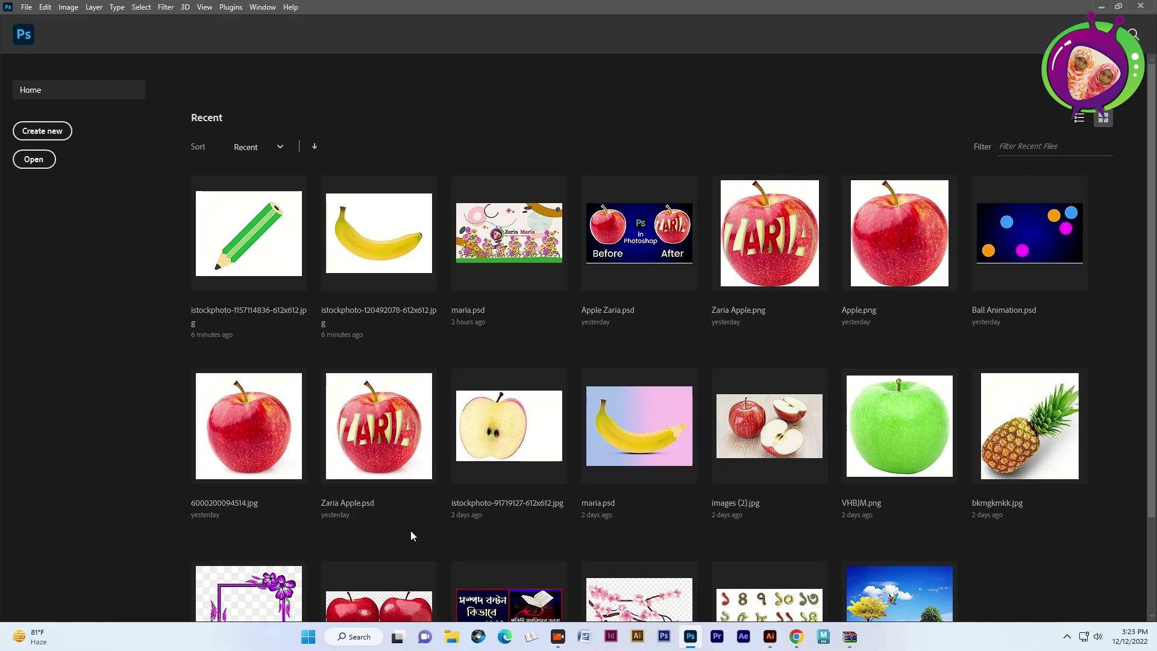
{"action": "left_click", "coordinate": [364, 232]}
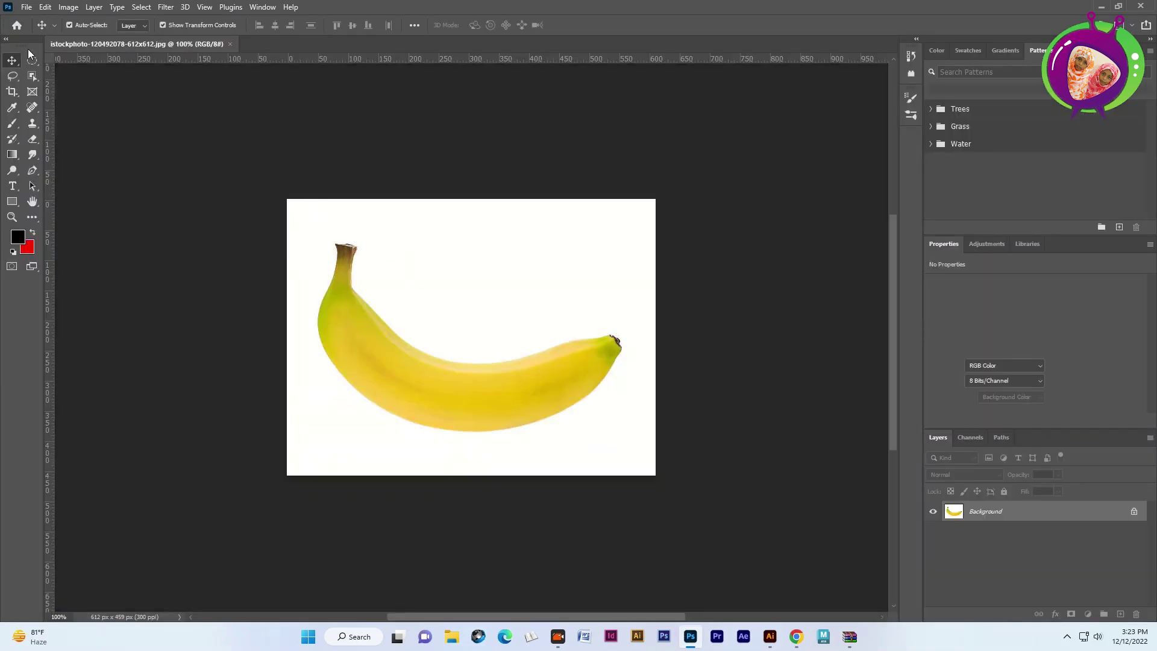
{"action": "left_click", "coordinate": [19, 26]}
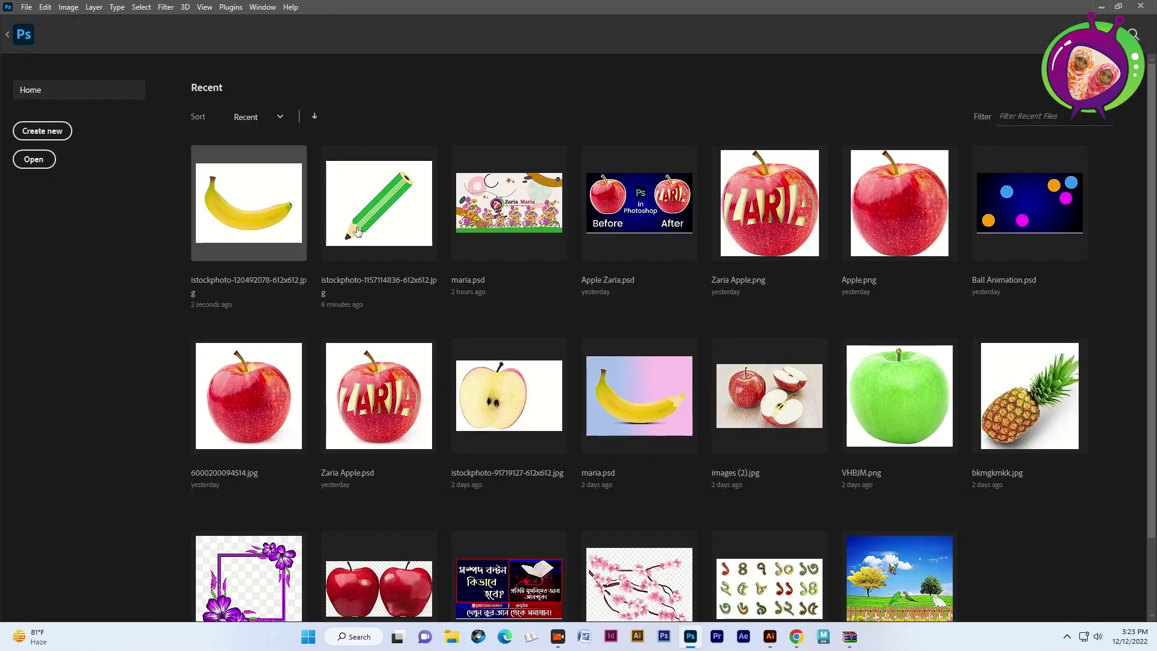
{"action": "left_click", "coordinate": [378, 230]}
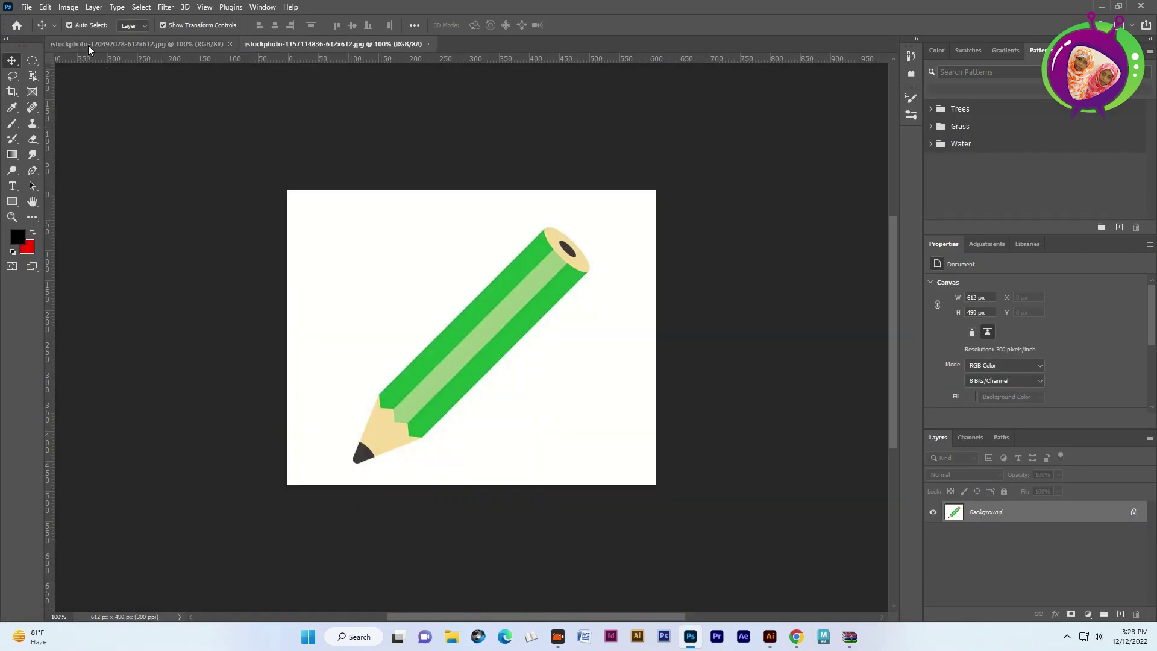
{"action": "left_click", "coordinate": [24, 7]}
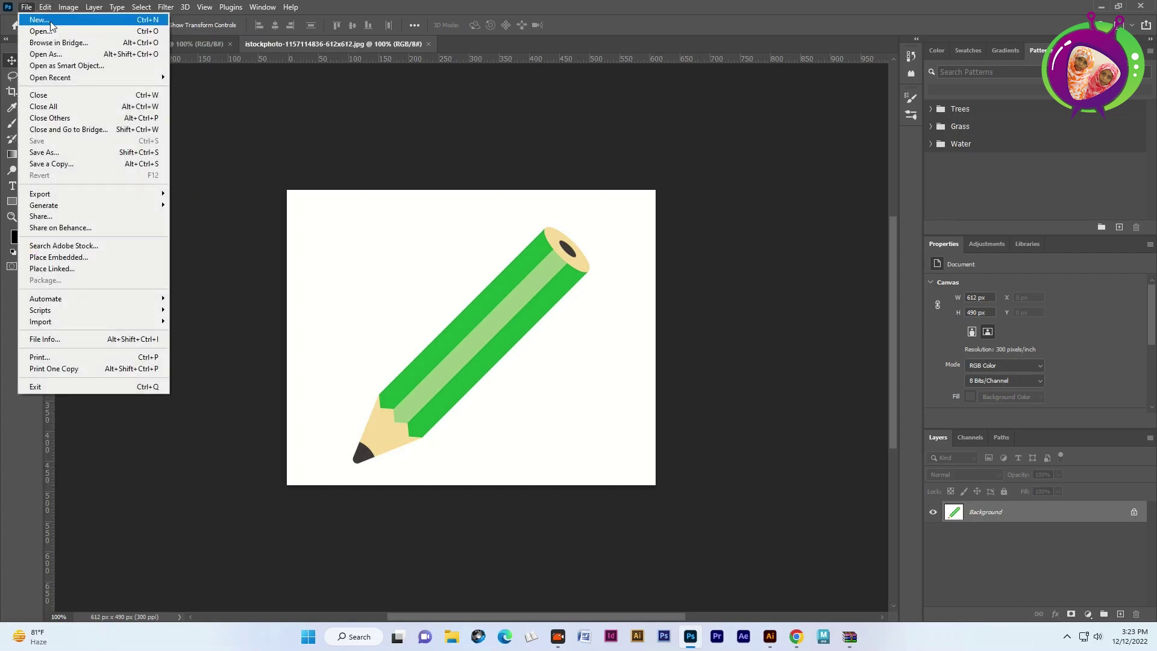
Step: Create a default 7 x 5 in, 300 ppi blank Untitled-1 document, then return to the banana
{"action": "left_click", "coordinate": [40, 20]}
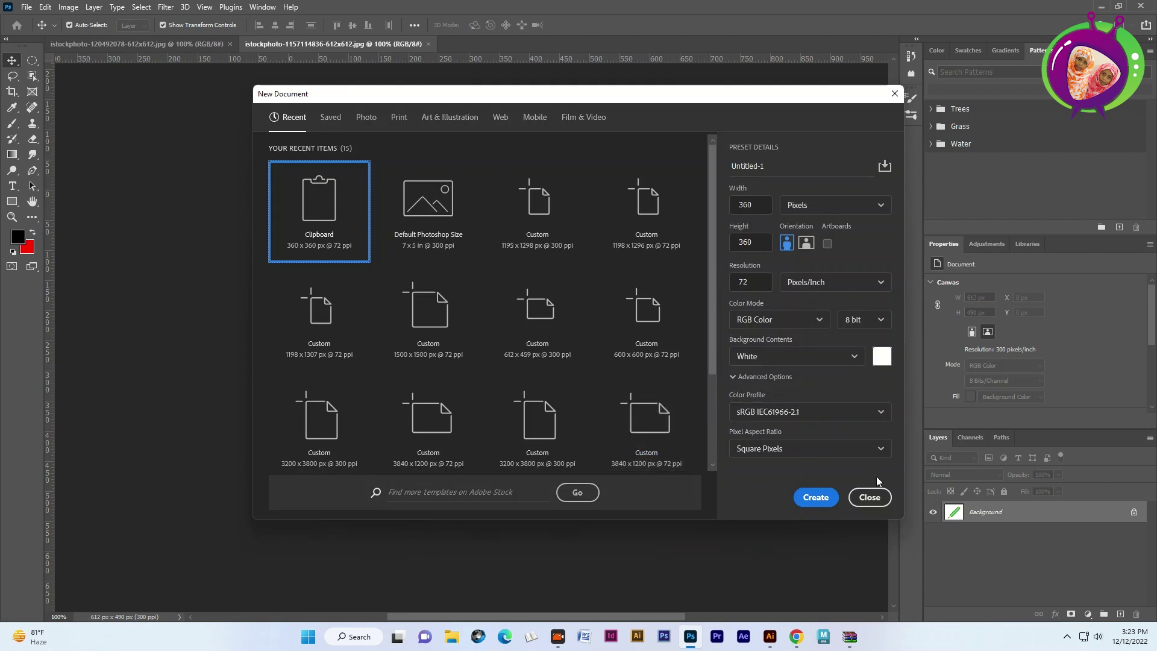
{"action": "left_click", "coordinate": [422, 221]}
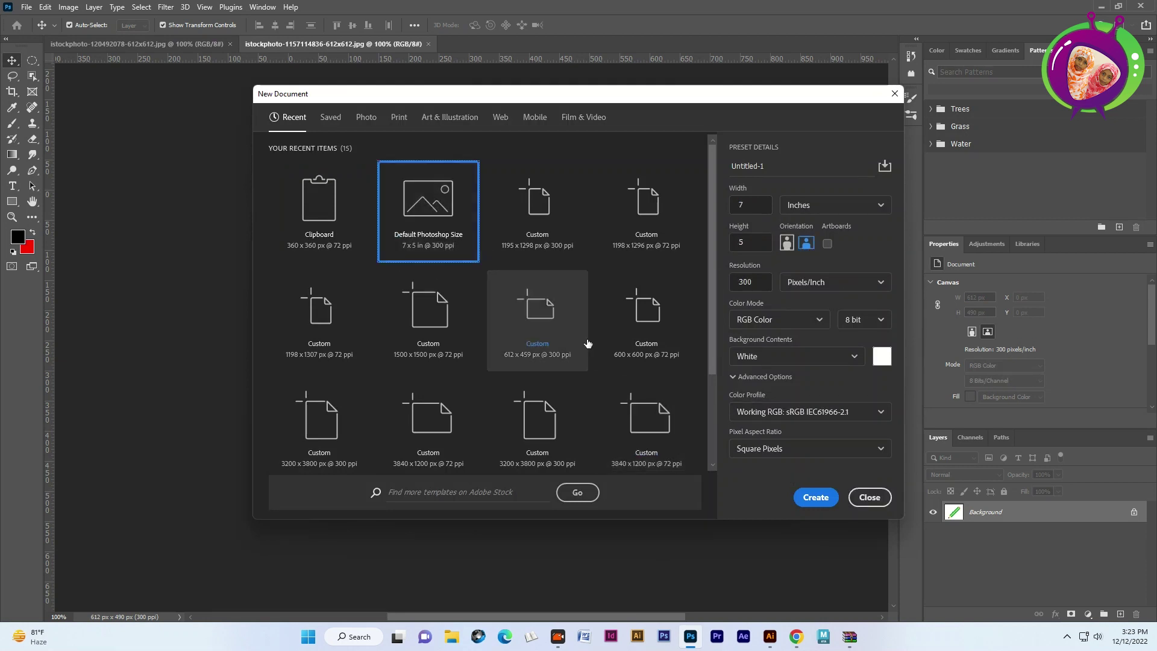
{"action": "left_click", "coordinate": [823, 500]}
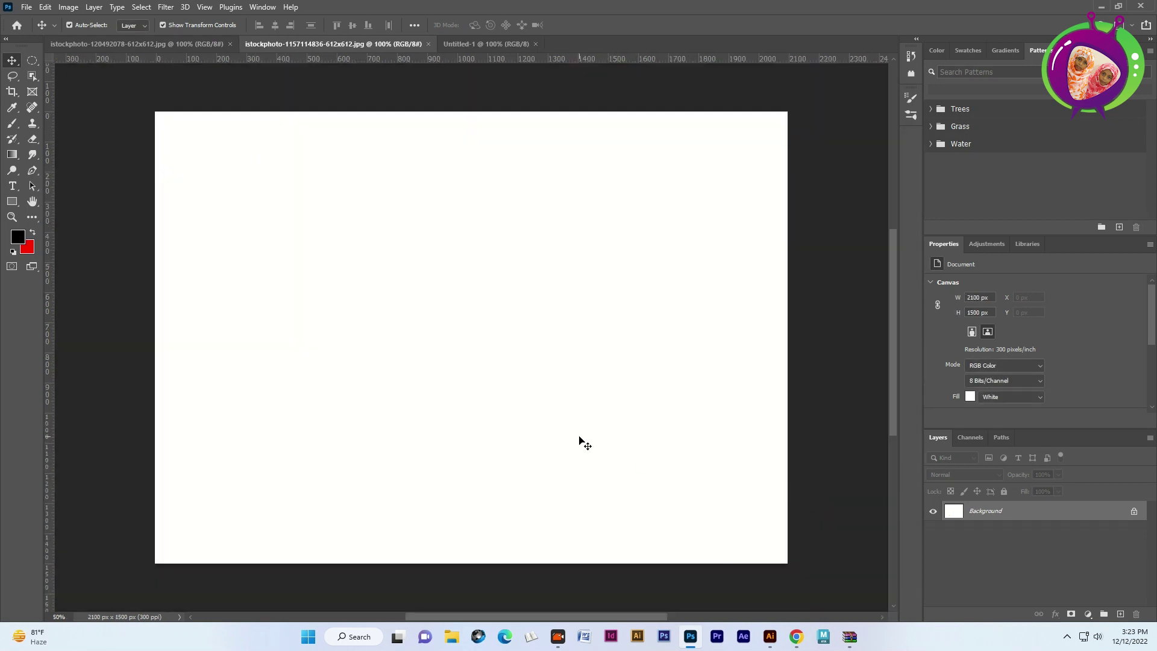
{"action": "left_click", "coordinate": [178, 47]}
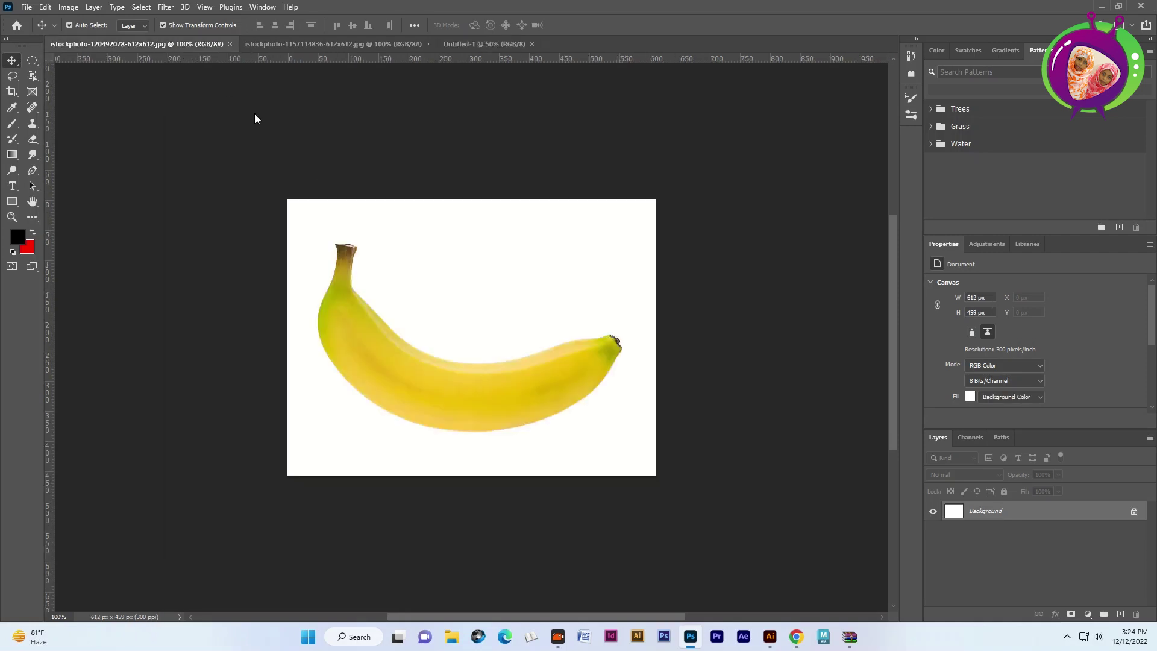
Step: Select the banana with Object Selection and move it onto the Untitled-1 canvas
{"action": "left_click", "coordinate": [32, 76]}
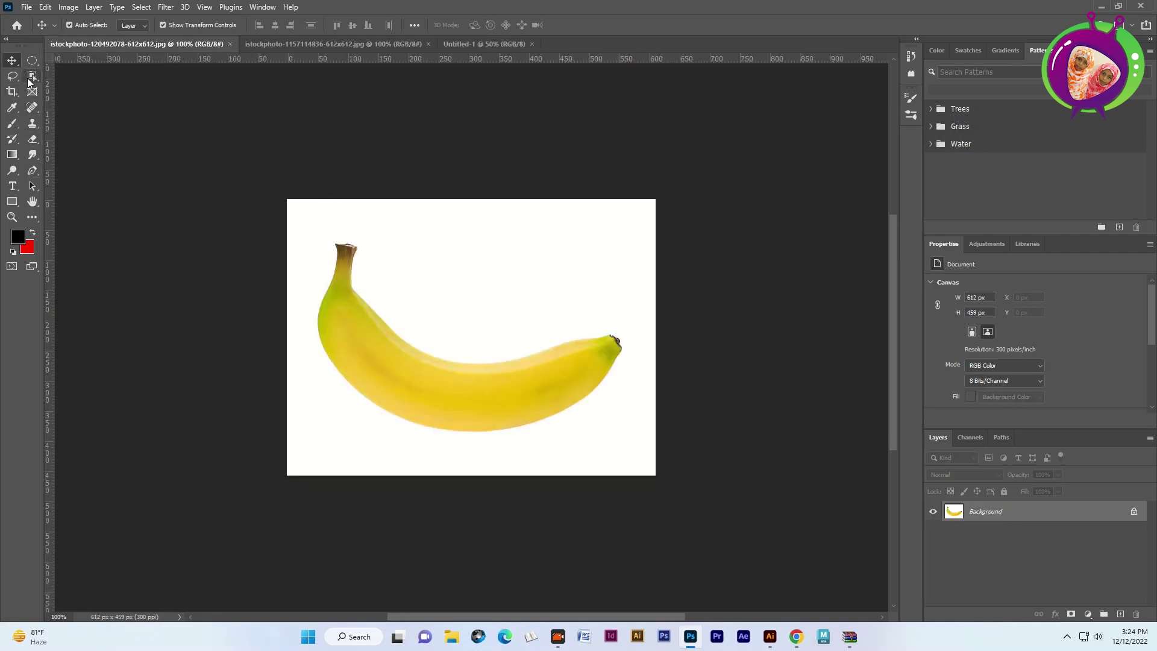
{"action": "mouse_move", "coordinate": [301, 217]}
{"action": "left_mouse_down"}
{"action": "mouse_move", "coordinate": [637, 443]}
{"action": "mouse_move", "coordinate": [624, 440]}
{"action": "left_mouse_up"}
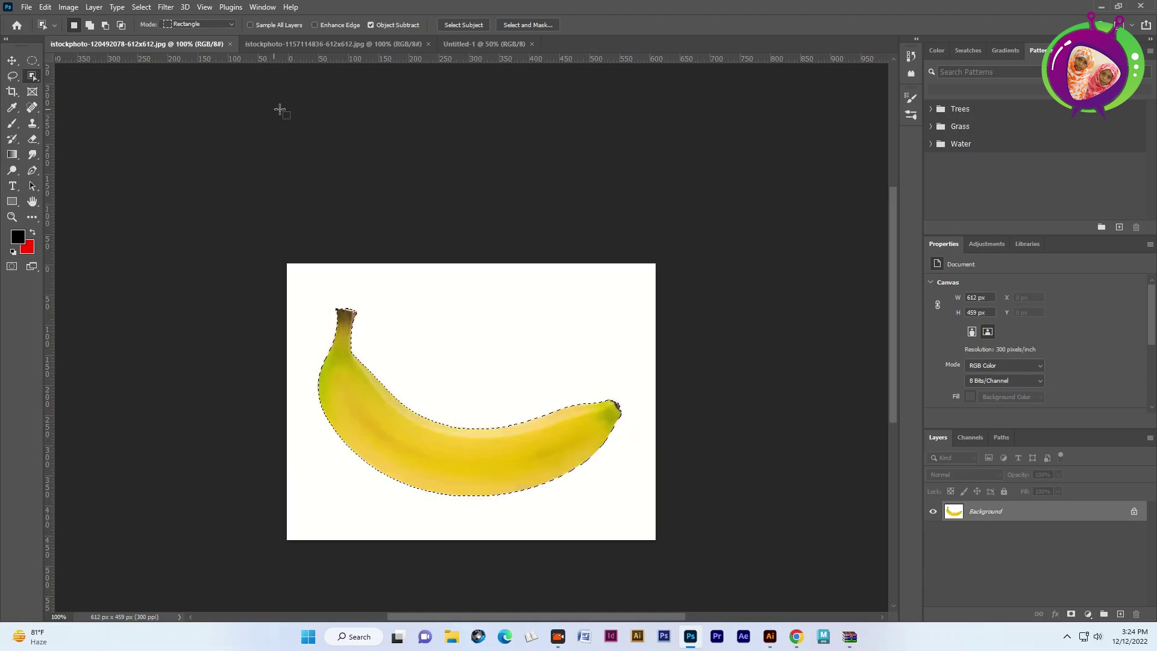
{"action": "left_click", "coordinate": [14, 61]}
{"action": "mouse_move", "coordinate": [468, 457]}
{"action": "left_mouse_down"}
{"action": "mouse_move", "coordinate": [454, 141]}
{"action": "mouse_move", "coordinate": [457, 91]}
{"action": "mouse_move", "coordinate": [483, 29]}
{"action": "mouse_move", "coordinate": [455, 408]}
{"action": "left_mouse_up"}
Step: Enlarge the banana to 230.86%, place it left of centre, then hide Layer 1
{"action": "mouse_move", "coordinate": [531, 330]}
{"action": "left_mouse_down"}
{"action": "mouse_move", "coordinate": [733, 224]}
{"action": "mouse_move", "coordinate": [742, 203]}
{"action": "mouse_move", "coordinate": [731, 222]}
{"action": "left_mouse_up"}
{"action": "mouse_move", "coordinate": [477, 410]}
{"action": "left_mouse_down"}
{"action": "mouse_move", "coordinate": [432, 366]}
{"action": "mouse_move", "coordinate": [392, 397]}
{"action": "mouse_move", "coordinate": [370, 379]}
{"action": "left_mouse_up"}
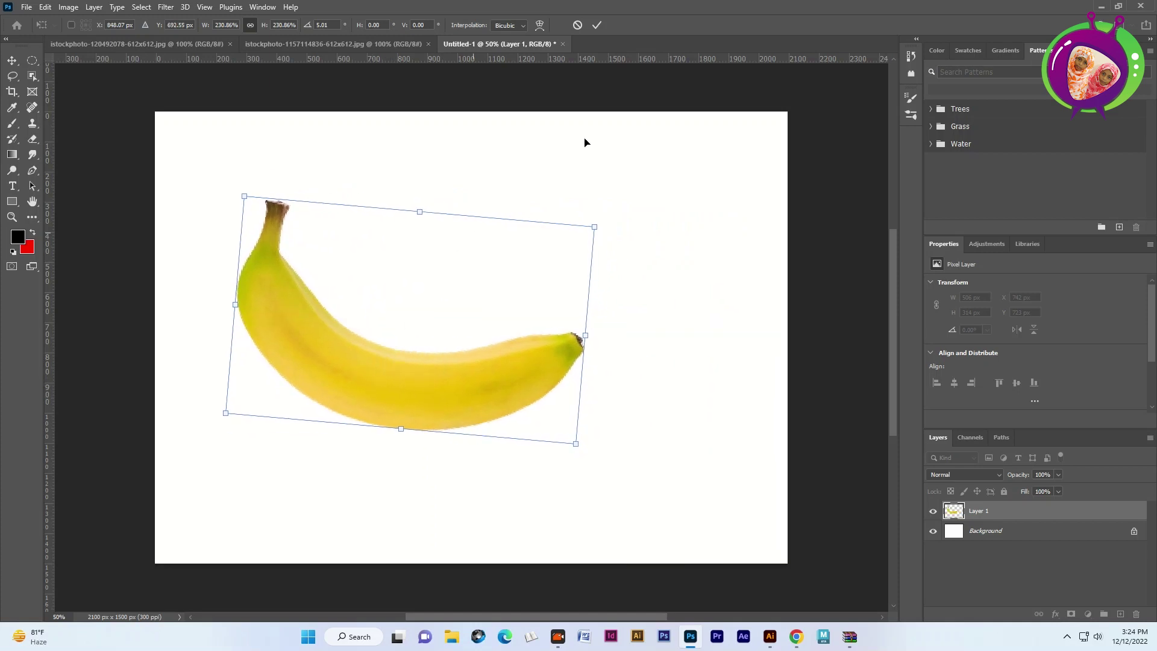
{"action": "left_click", "coordinate": [597, 26]}
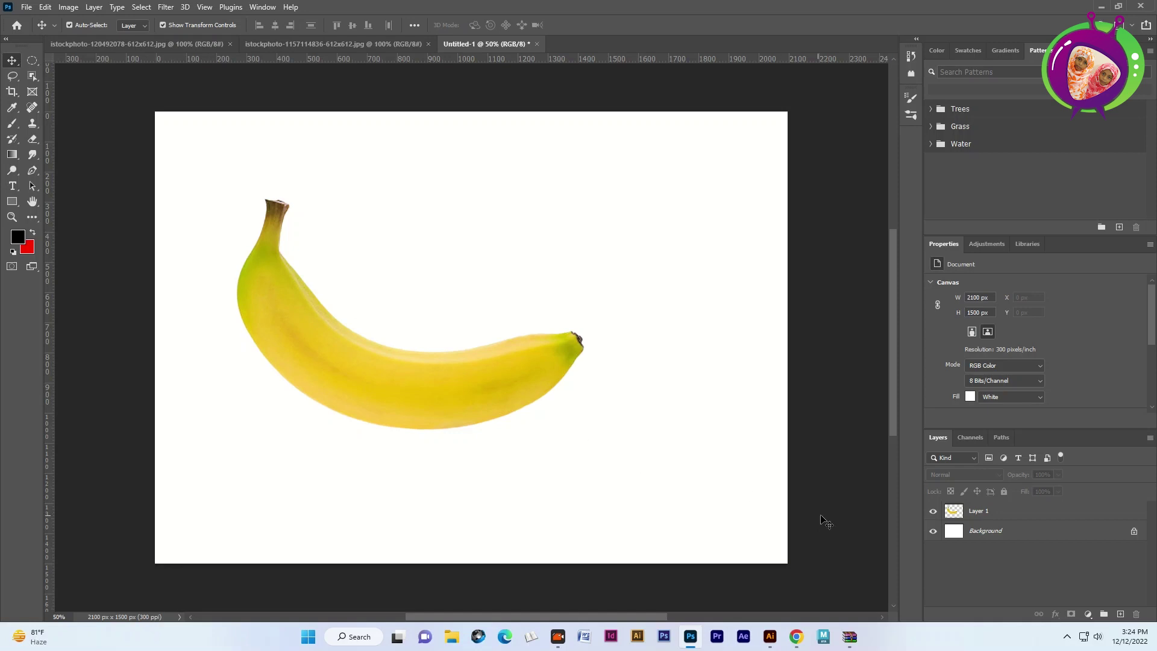
{"action": "left_click", "coordinate": [933, 512]}
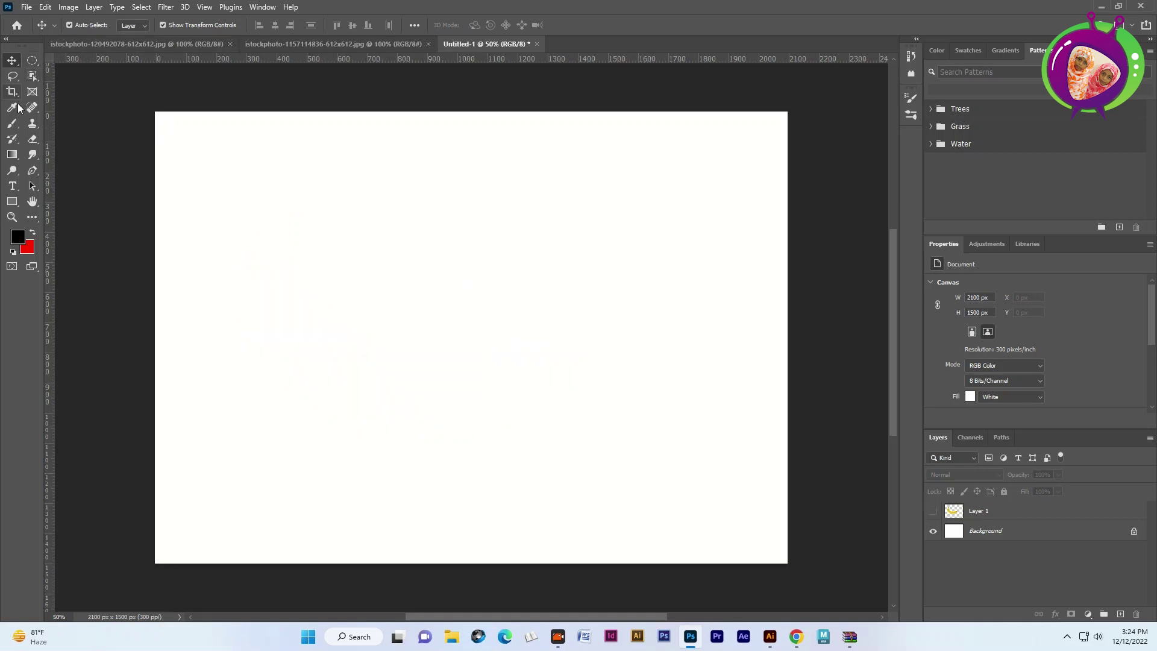
Step: Fill the Background layer with a blue-to-pink gradient
{"action": "left_click", "coordinate": [18, 157]}
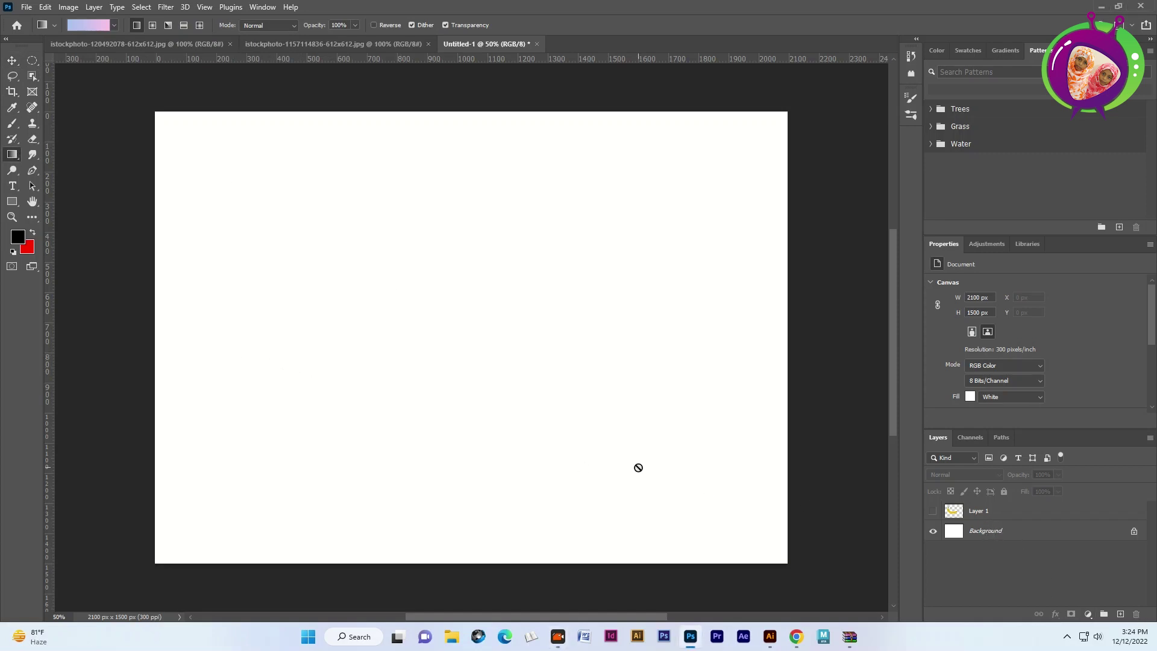
{"action": "left_click", "coordinate": [975, 535]}
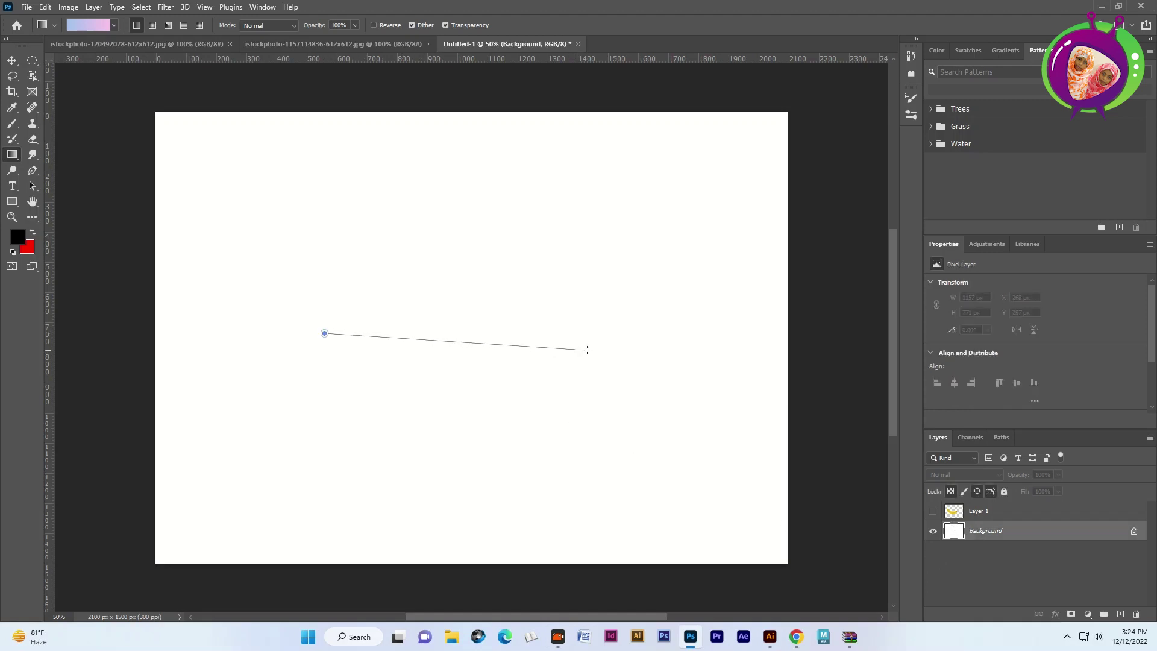
{"action": "left_click_drag", "start_coordinate": [351, 332], "coordinate": [573, 338]}
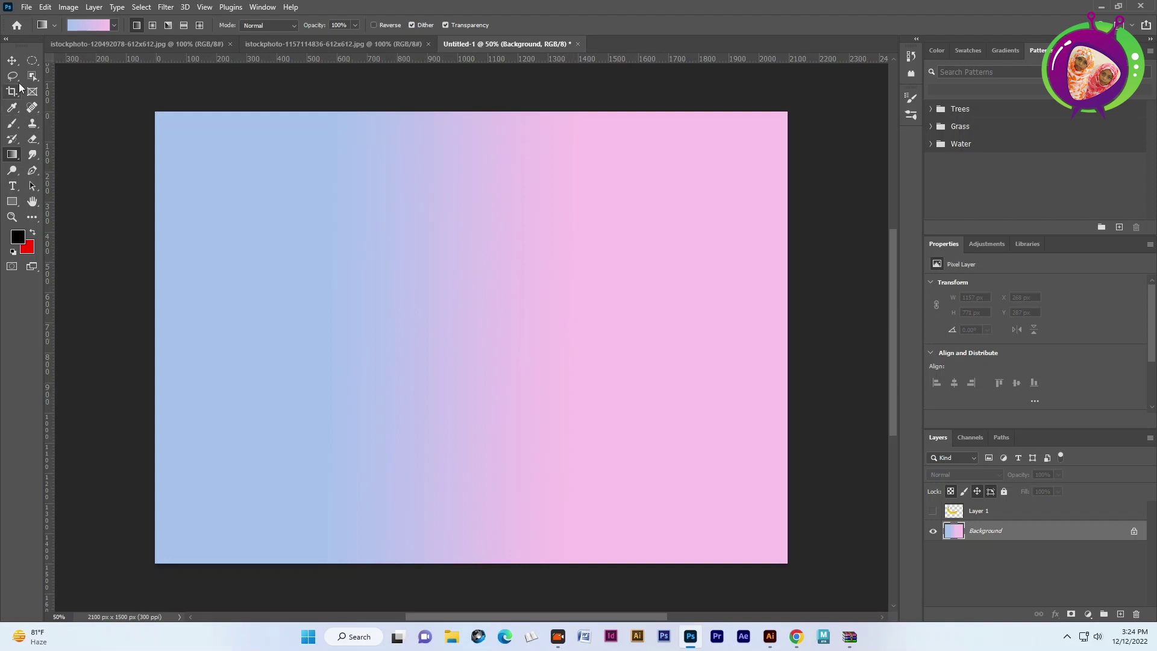
Step: Show the banana layer again and move it slightly right and down
{"action": "left_click", "coordinate": [12, 61]}
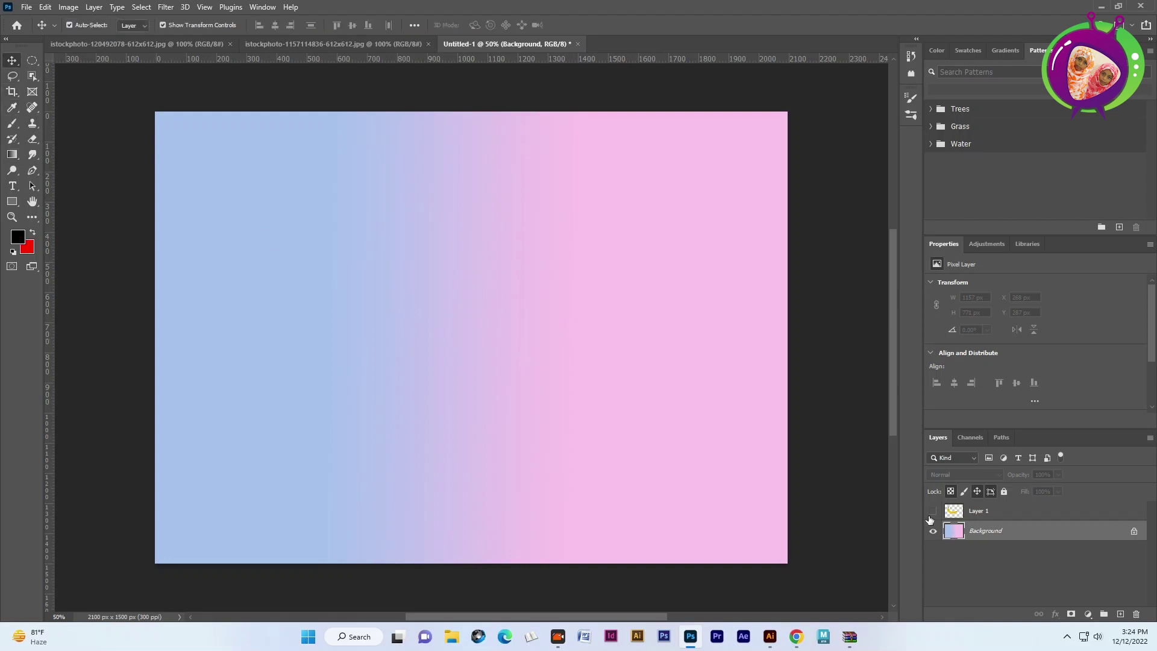
{"action": "left_click", "coordinate": [933, 513]}
{"action": "left_click_drag", "start_coordinate": [424, 390], "coordinate": [475, 410]}
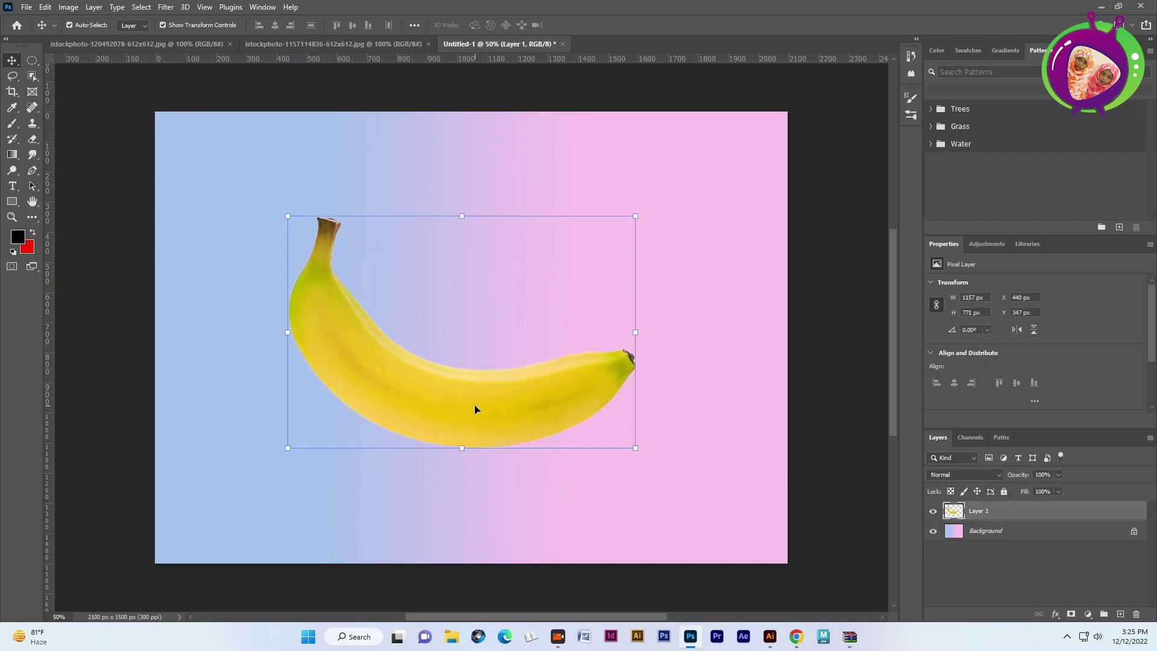
Step: On a new Layer 2, paint a soft black brush blob over the banana's middle
{"action": "left_click", "coordinate": [799, 358]}
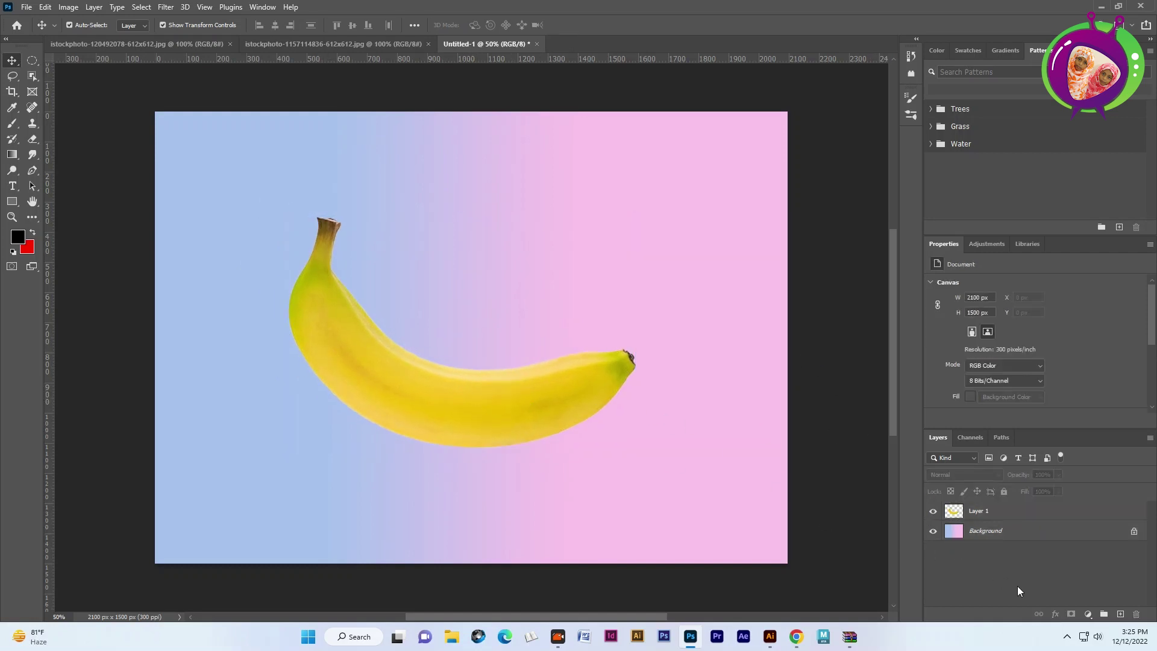
{"action": "left_click", "coordinate": [1120, 614]}
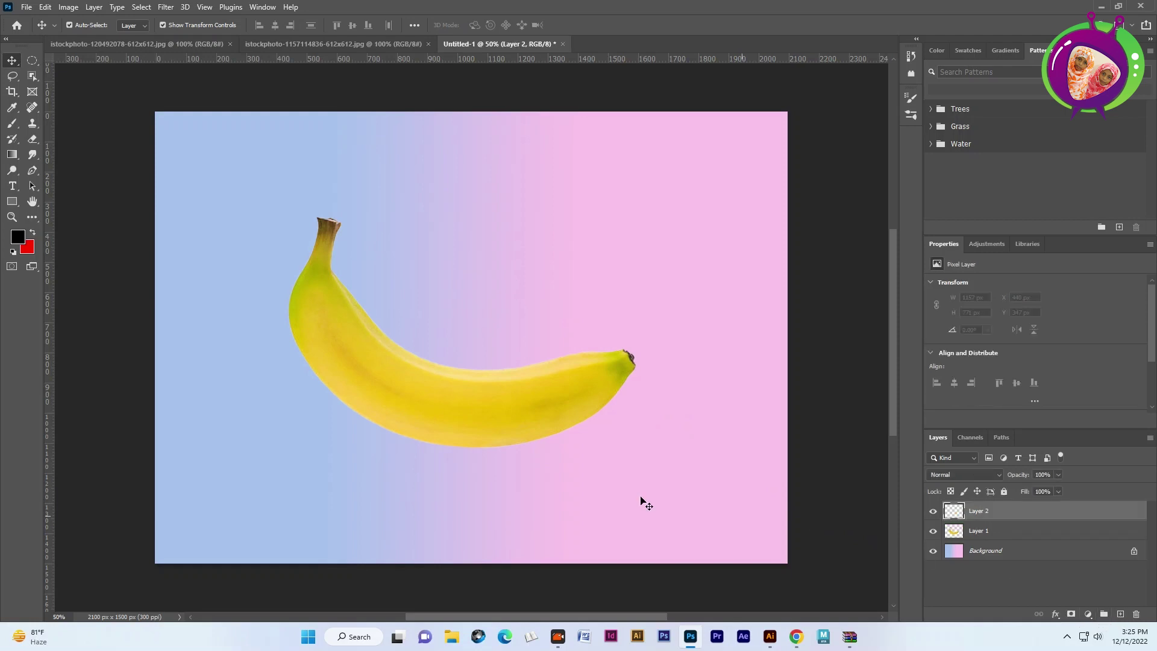
{"action": "left_click", "coordinate": [19, 128]}
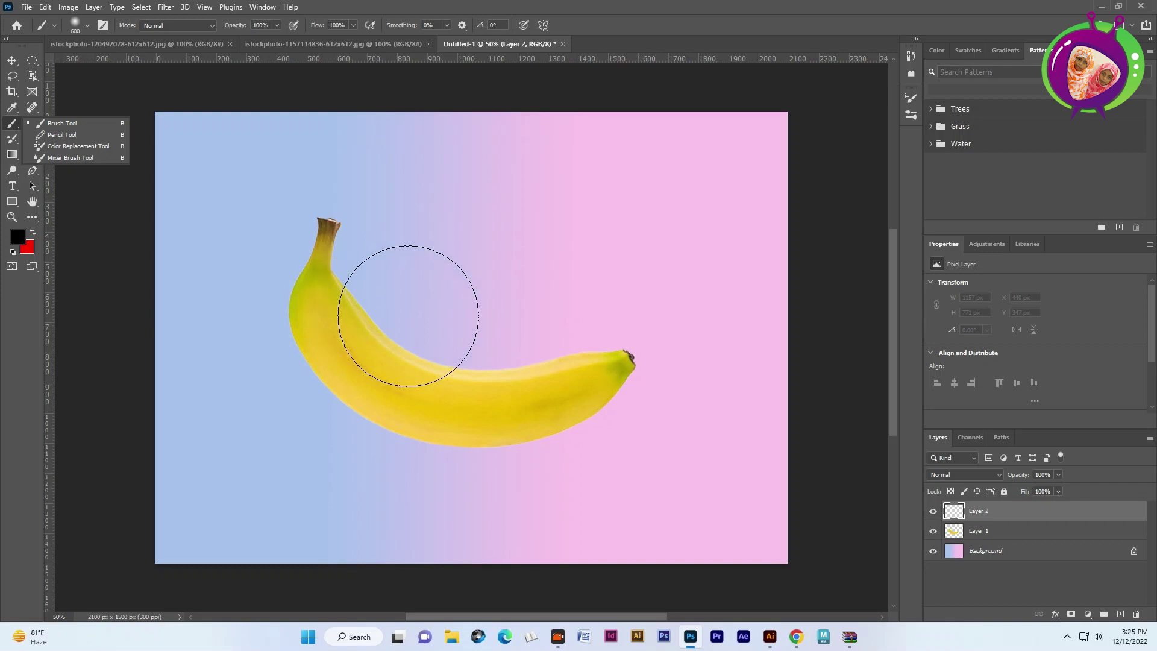
{"action": "left_click", "coordinate": [455, 341]}
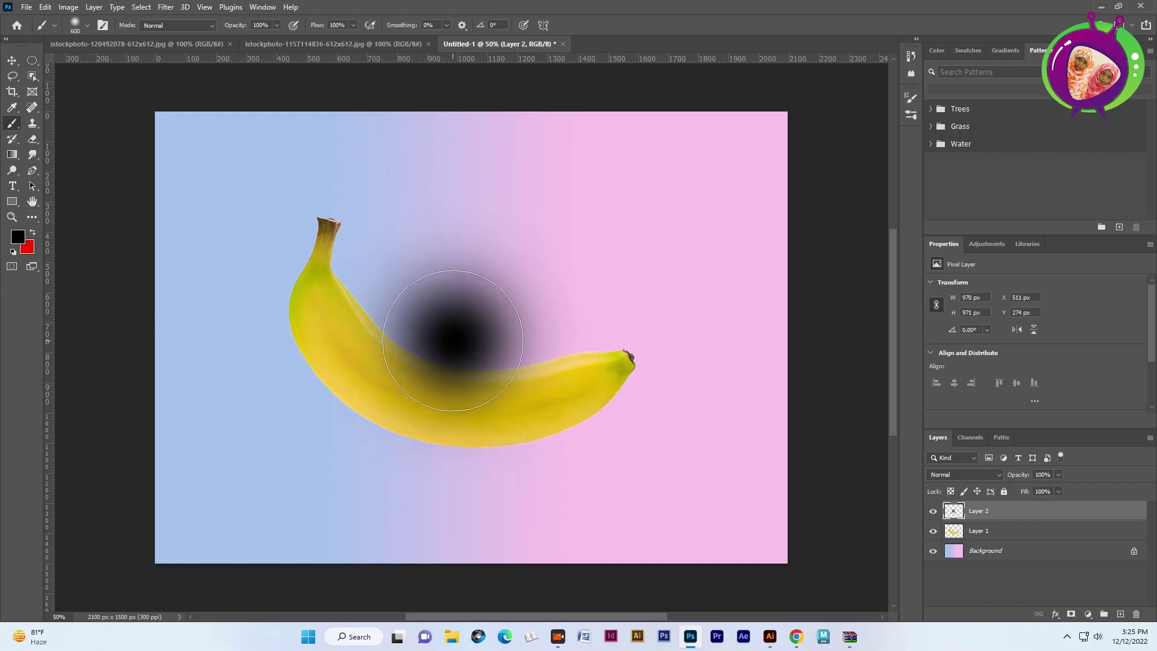
{"action": "left_click", "coordinate": [454, 341]}
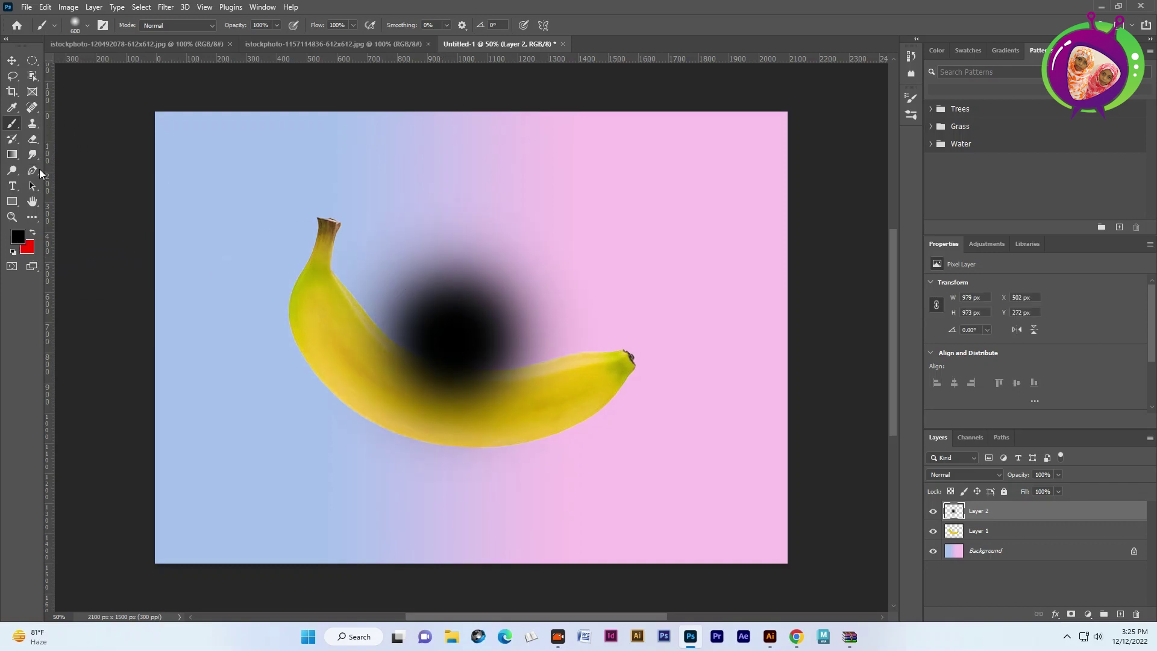
{"action": "left_click", "coordinate": [12, 61]}
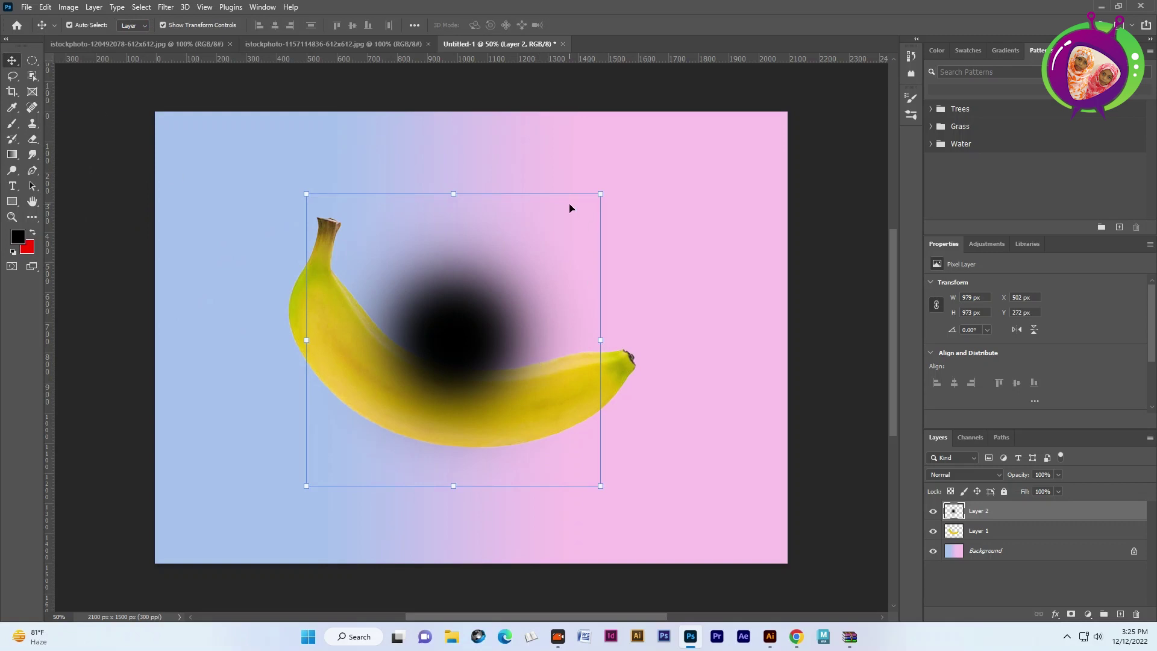
Step: Flatten the black blob into a shadow and place Layer 2 beneath the banana
{"action": "left_click_drag", "start_coordinate": [452, 193], "coordinate": [458, 226]}
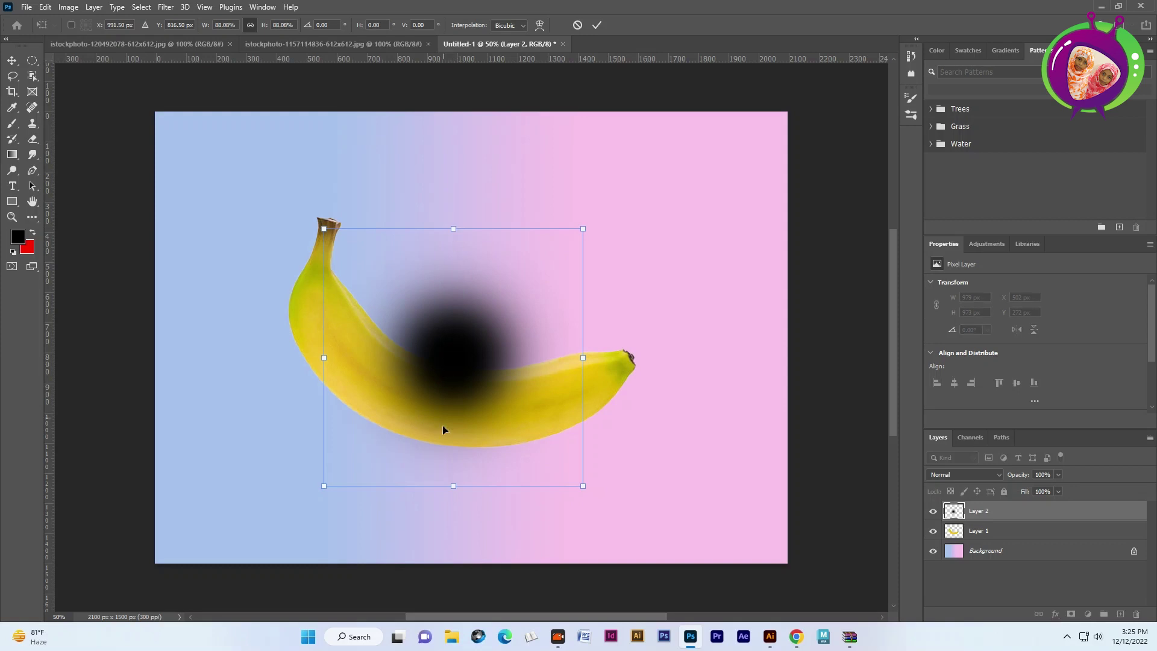
{"action": "mouse_move", "coordinate": [453, 485]}
{"action": "left_mouse_down"}
{"action": "mouse_move", "coordinate": [470, 413]}
{"action": "mouse_move", "coordinate": [470, 273]}
{"action": "mouse_move", "coordinate": [471, 453]}
{"action": "left_mouse_up"}
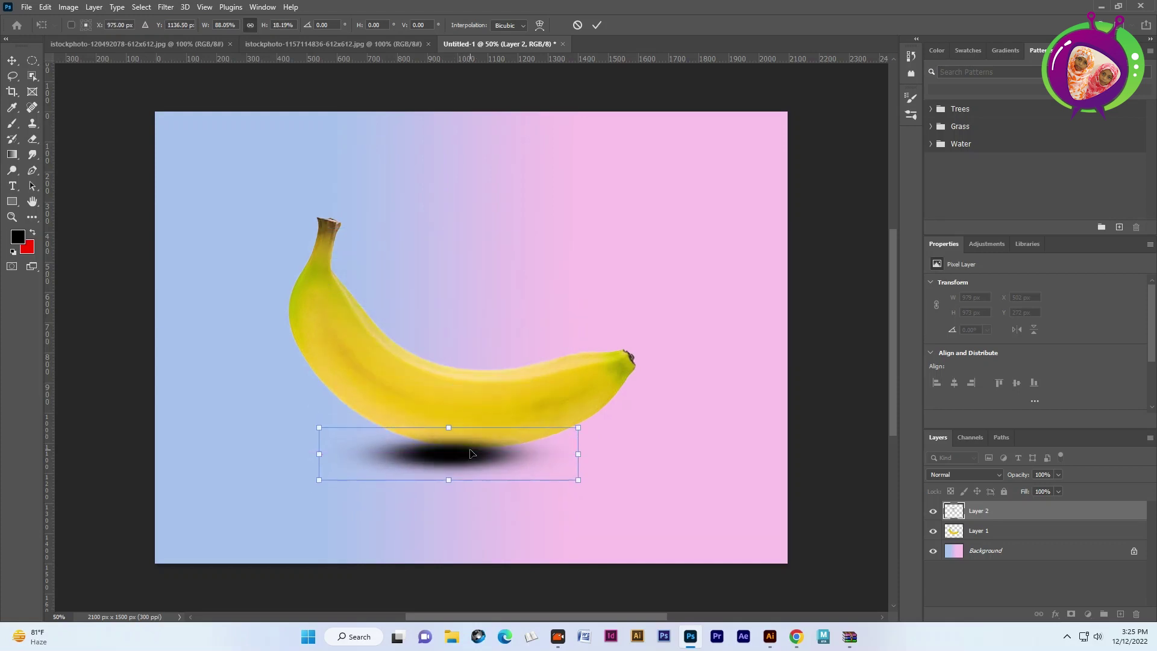
{"action": "key", "text": "Return"}
{"action": "left_click_drag", "start_coordinate": [980, 513], "coordinate": [979, 540]}
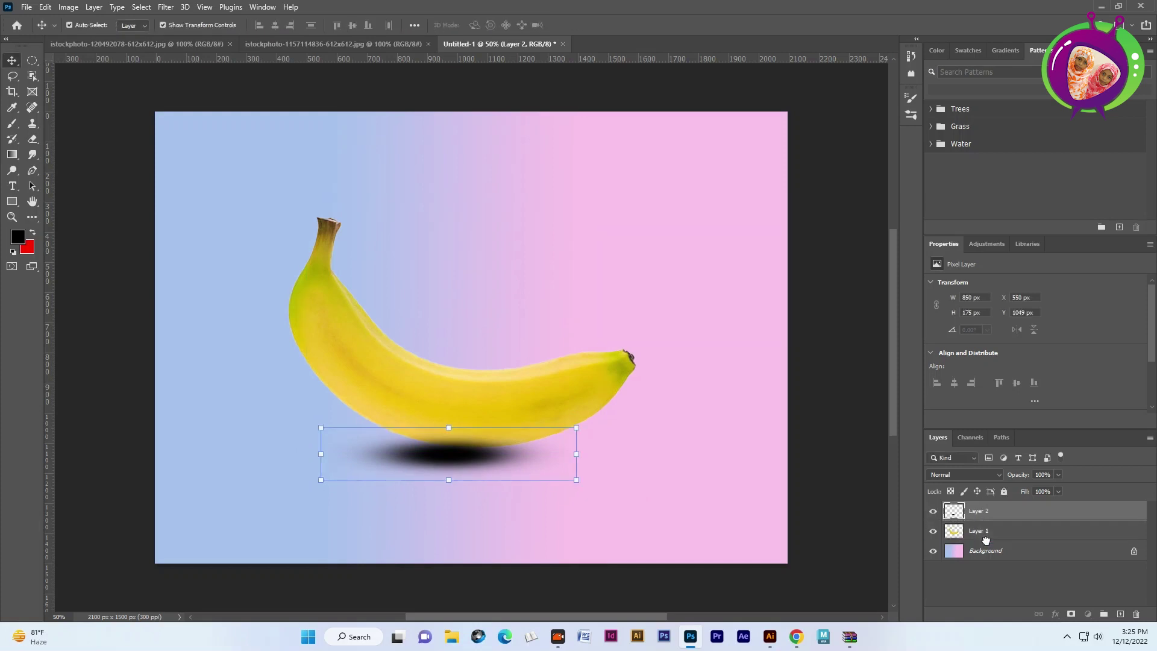
{"action": "left_click_drag", "start_coordinate": [428, 449], "coordinate": [441, 443]}
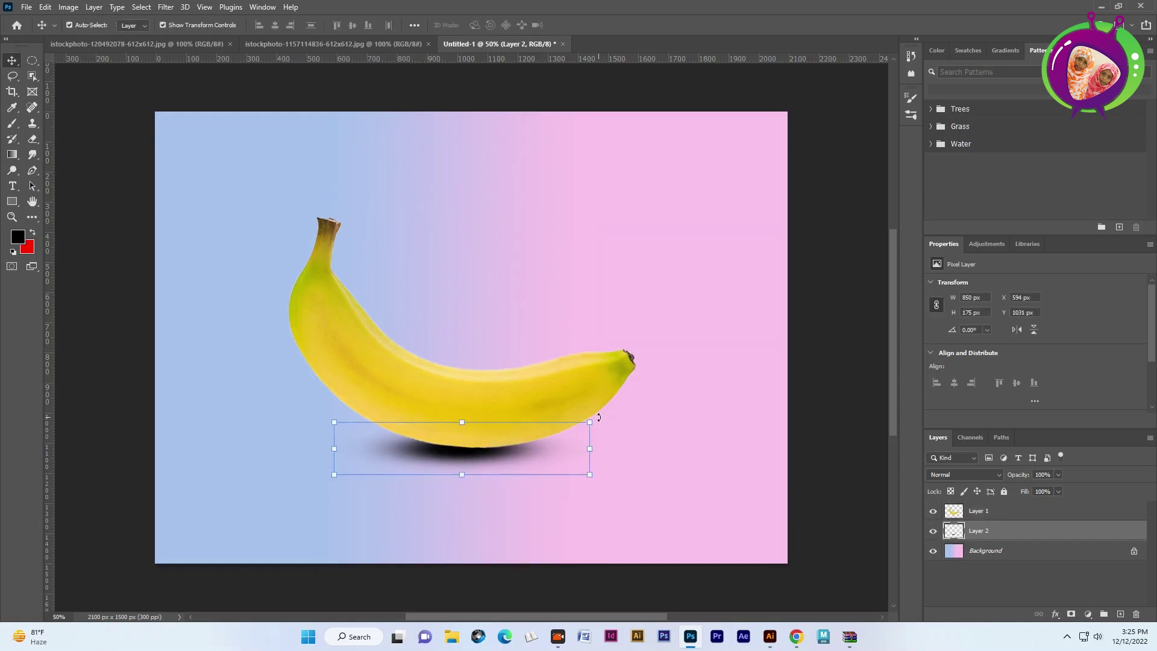
Step: Tilt the shadow slightly and fine-tune its size and position under the banana
{"action": "key", "text": "ctrl+t"}
{"action": "left_click_drag", "start_coordinate": [604, 435], "coordinate": [602, 428]}
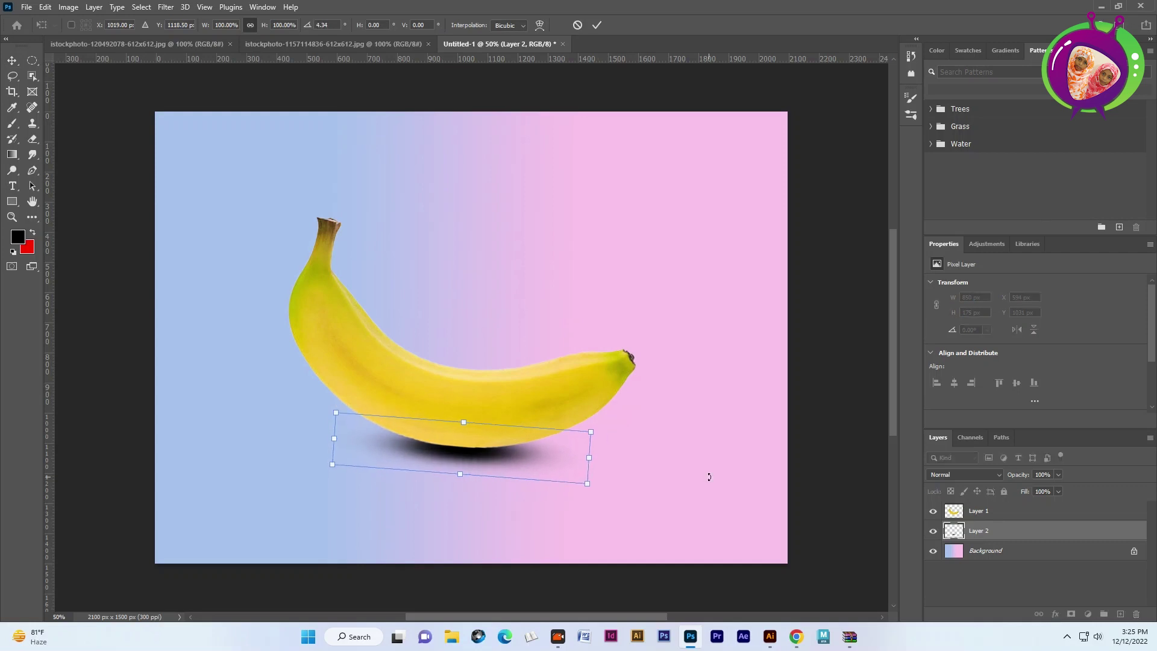
{"action": "key", "text": "Return"}
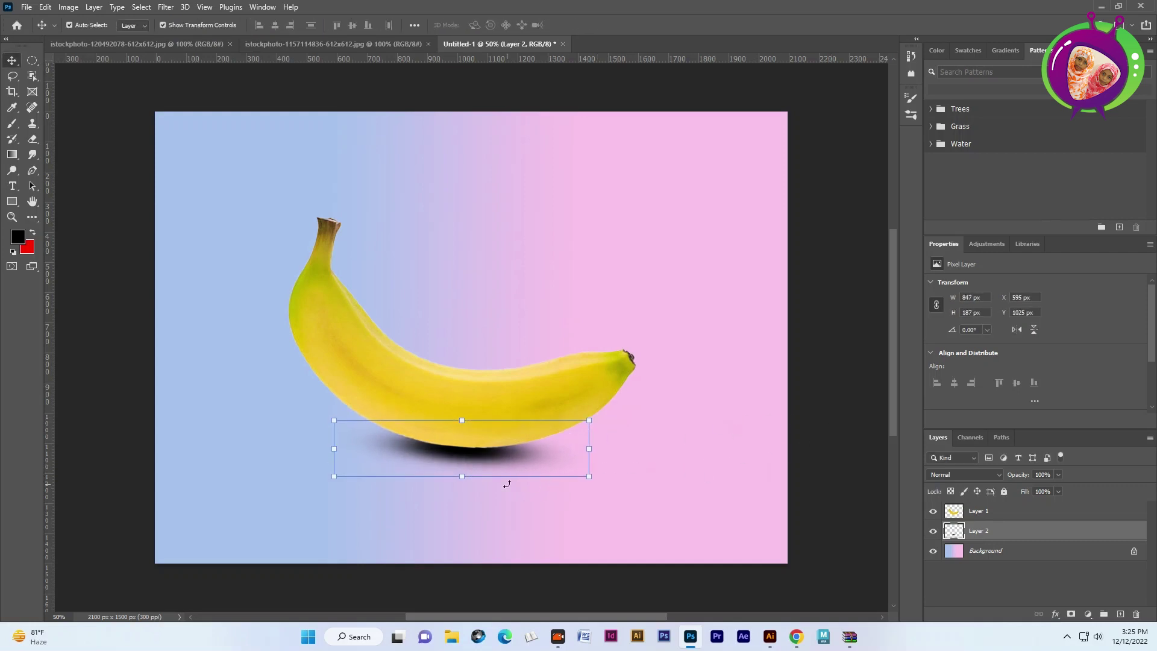
{"action": "left_click_drag", "start_coordinate": [457, 477], "coordinate": [461, 474]}
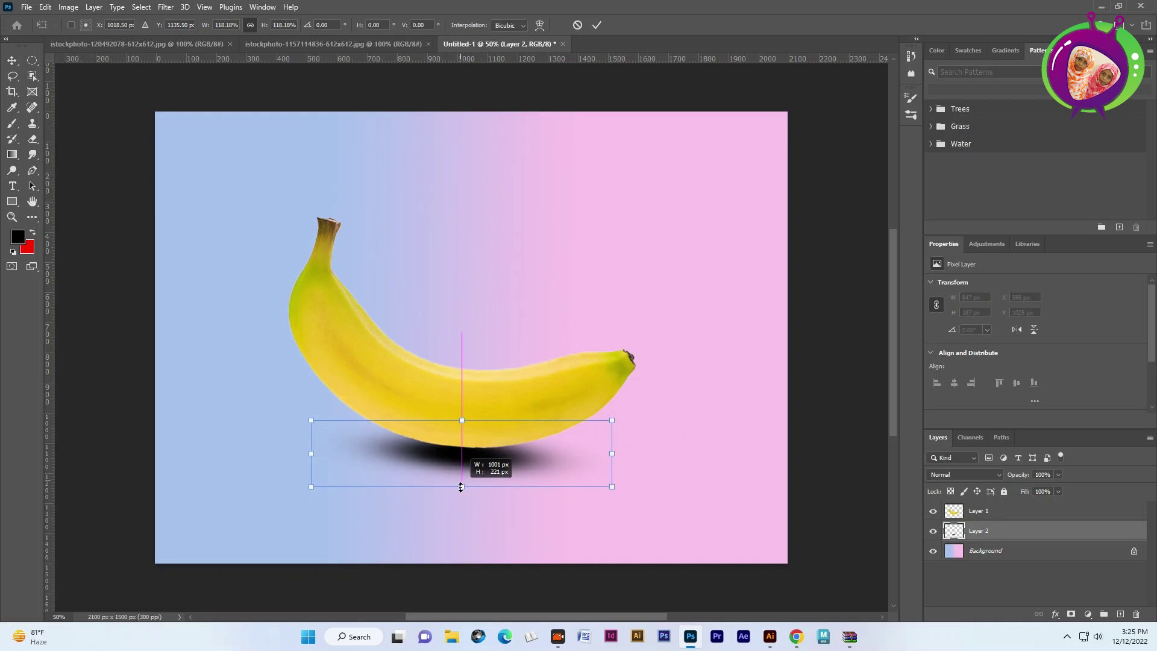
{"action": "mouse_move", "coordinate": [461, 474]}
{"action": "left_mouse_down"}
{"action": "mouse_move", "coordinate": [449, 517]}
{"action": "mouse_move", "coordinate": [452, 468]}
{"action": "left_mouse_up"}
{"action": "left_click_drag", "start_coordinate": [519, 459], "coordinate": [514, 463]}
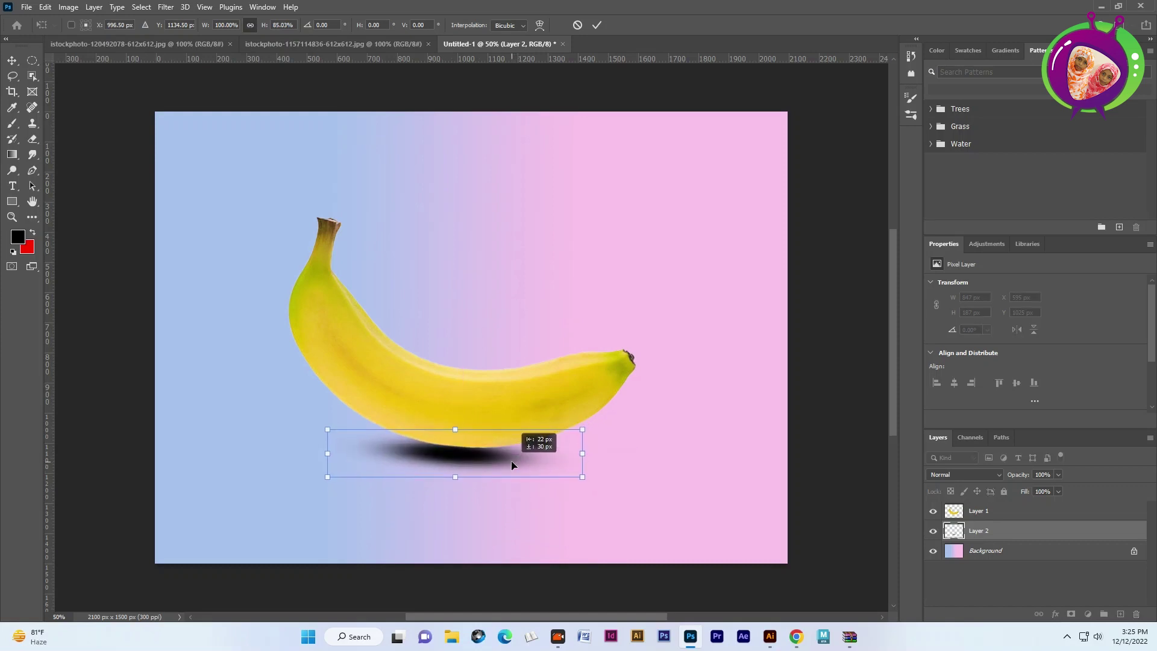
{"action": "left_click_drag", "start_coordinate": [514, 463], "coordinate": [513, 462]}
{"action": "key", "text": "Return"}
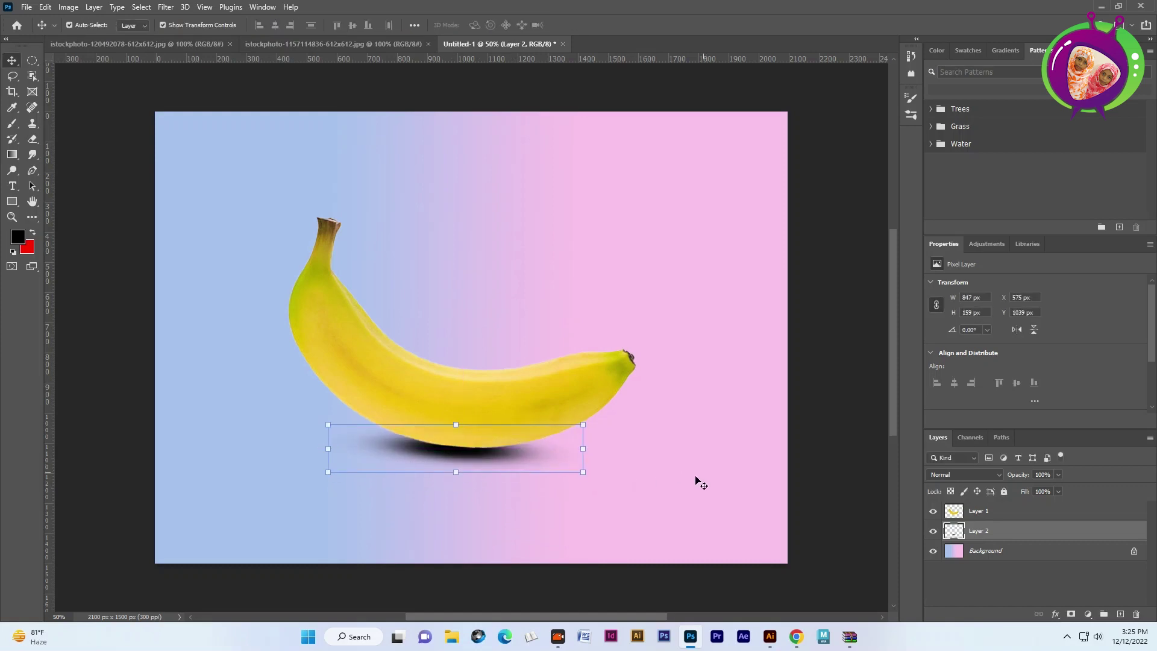
Step: Bring up the green pencil document with Object Selection ready
{"action": "left_click", "coordinate": [640, 445]}
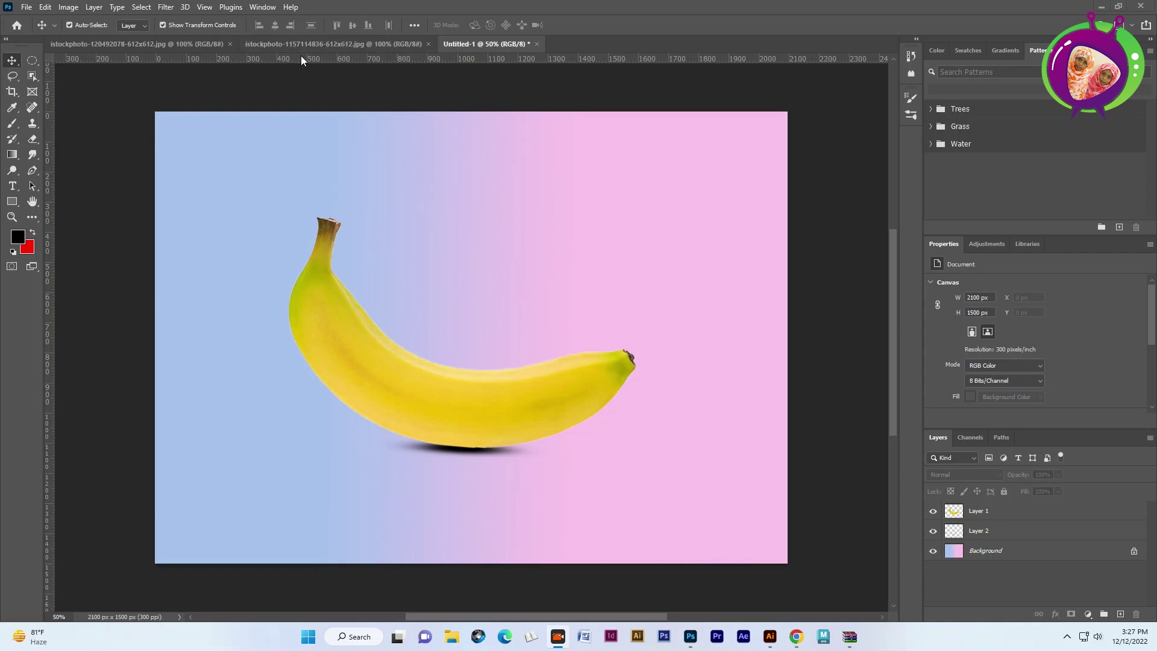
{"action": "left_click", "coordinate": [311, 46]}
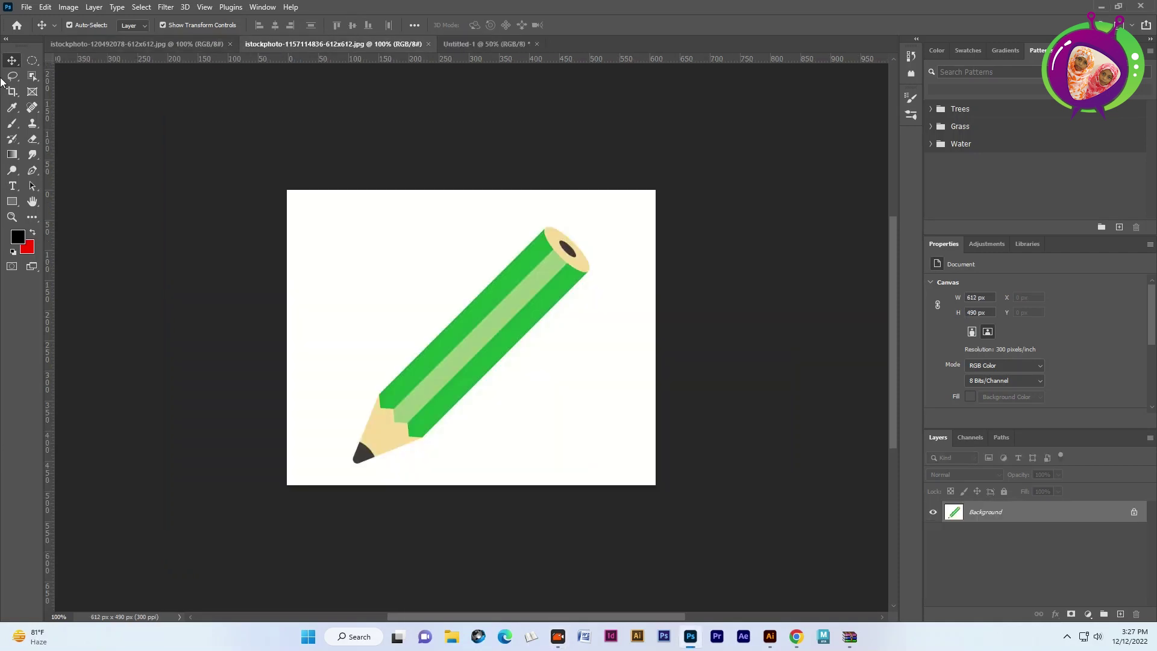
{"action": "left_click", "coordinate": [35, 75]}
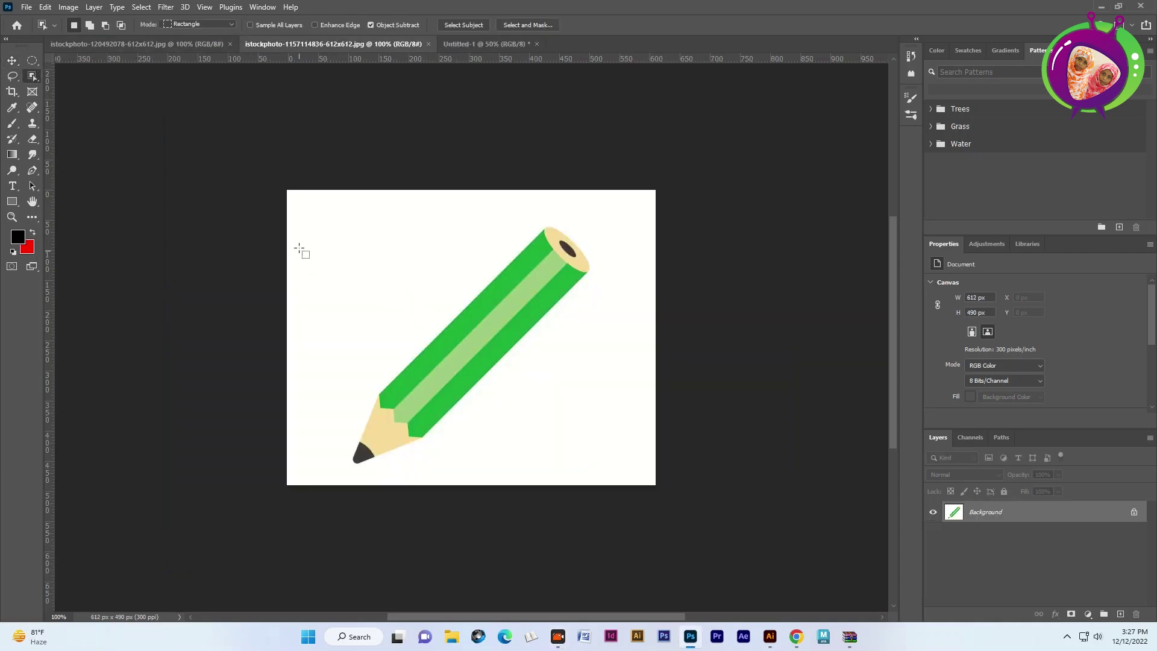
Step: Select the green pencil and drag it into Untitled-1 as Layer 3
{"action": "left_click_drag", "start_coordinate": [305, 232], "coordinate": [614, 465]}
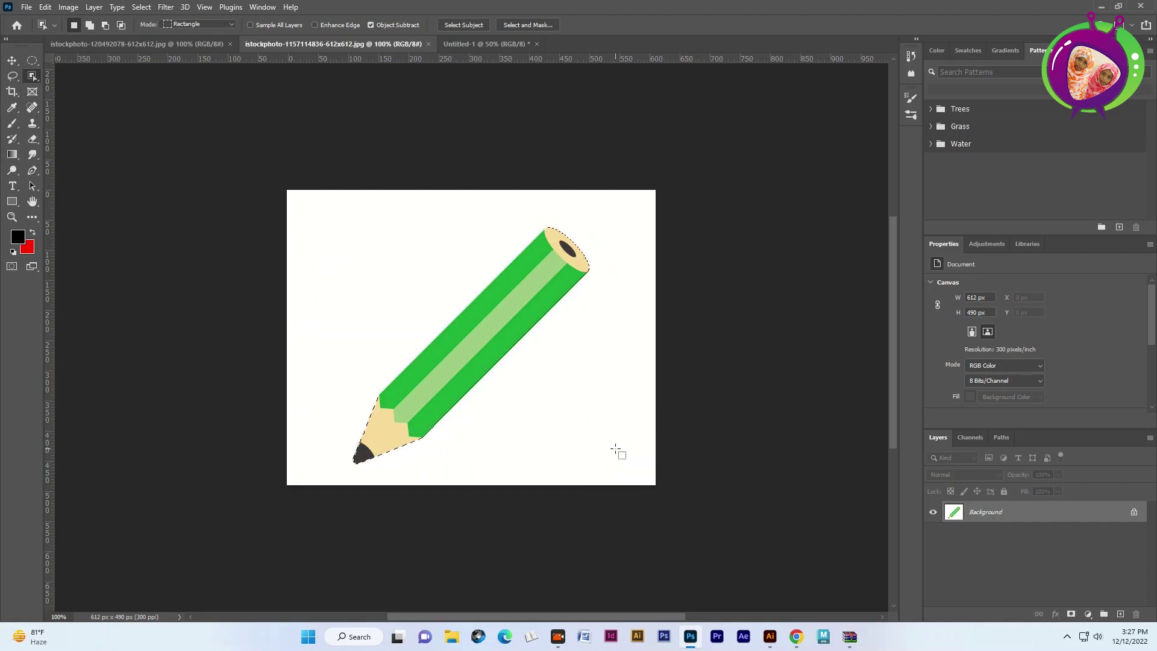
{"action": "left_click_drag", "start_coordinate": [621, 220], "coordinate": [314, 474]}
{"action": "left_click", "coordinate": [12, 61]}
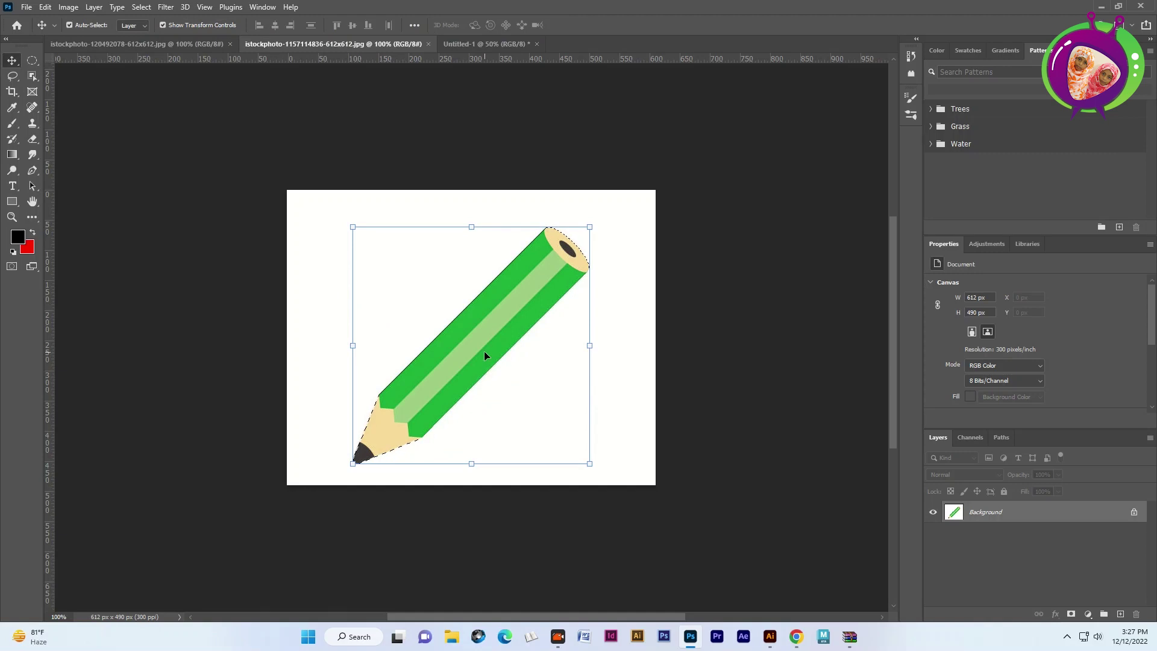
{"action": "left_click_drag", "start_coordinate": [485, 355], "coordinate": [303, 58]}
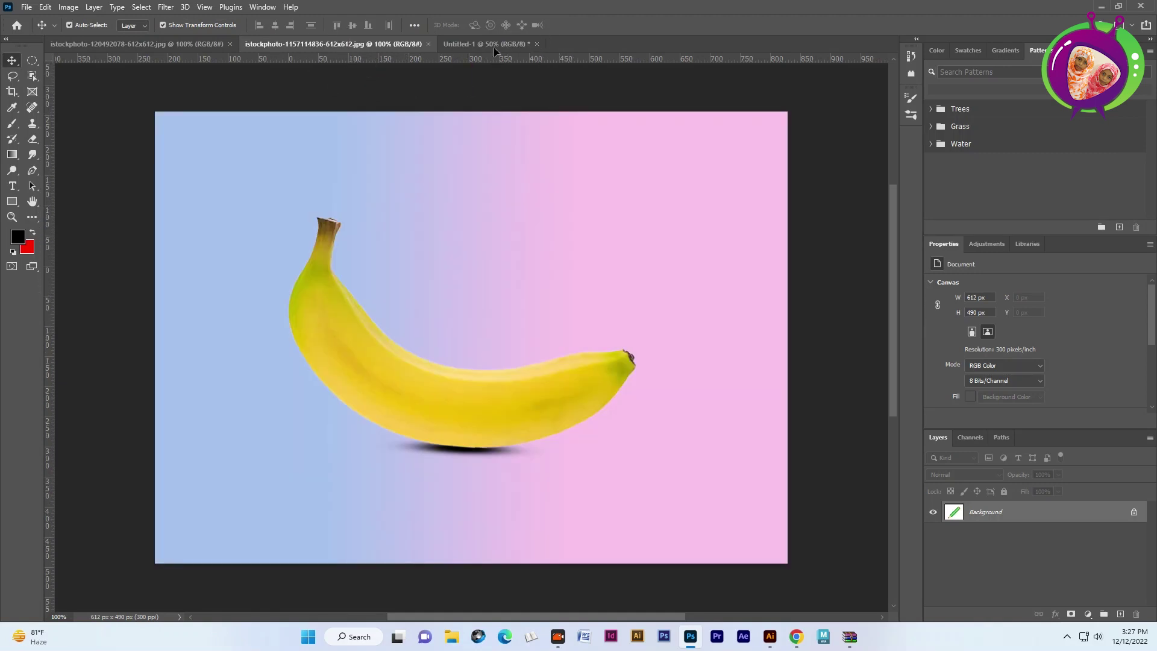
{"action": "left_click_drag", "start_coordinate": [303, 59], "coordinate": [535, 276]}
Step: Scale the pencil and rotate it about -162° to lie along the banana
{"action": "left_click_drag", "start_coordinate": [588, 215], "coordinate": [623, 266]}
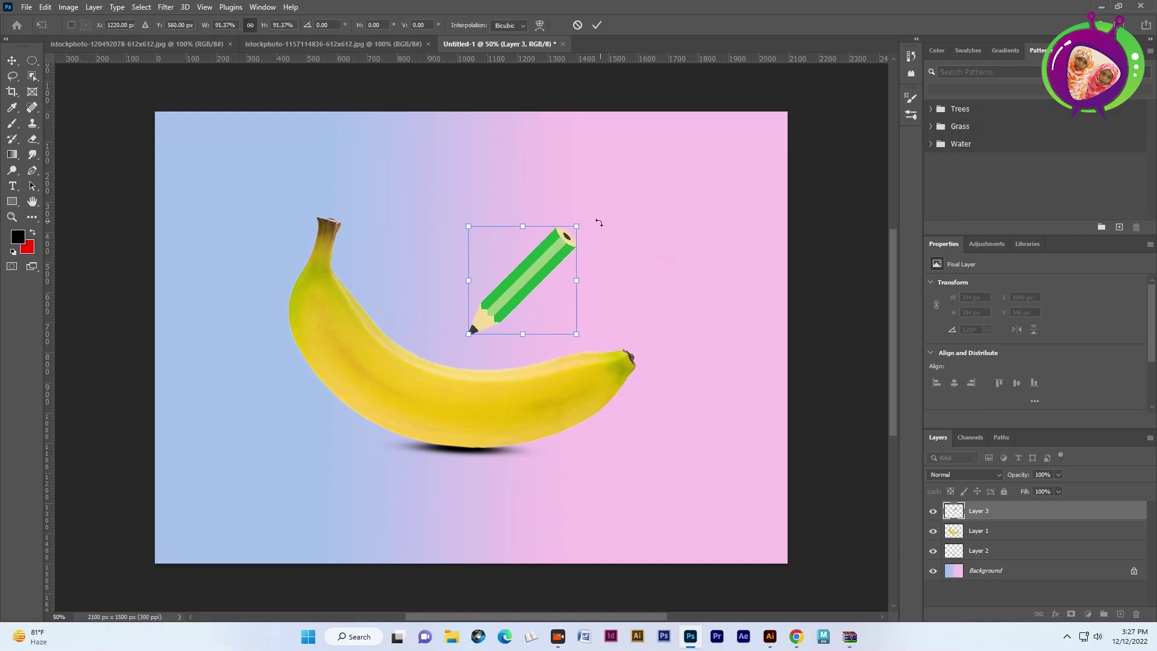
{"action": "mouse_move", "coordinate": [589, 215]}
{"action": "left_mouse_down"}
{"action": "mouse_move", "coordinate": [392, 319]}
{"action": "mouse_move", "coordinate": [400, 289]}
{"action": "mouse_move", "coordinate": [410, 301]}
{"action": "left_mouse_up"}
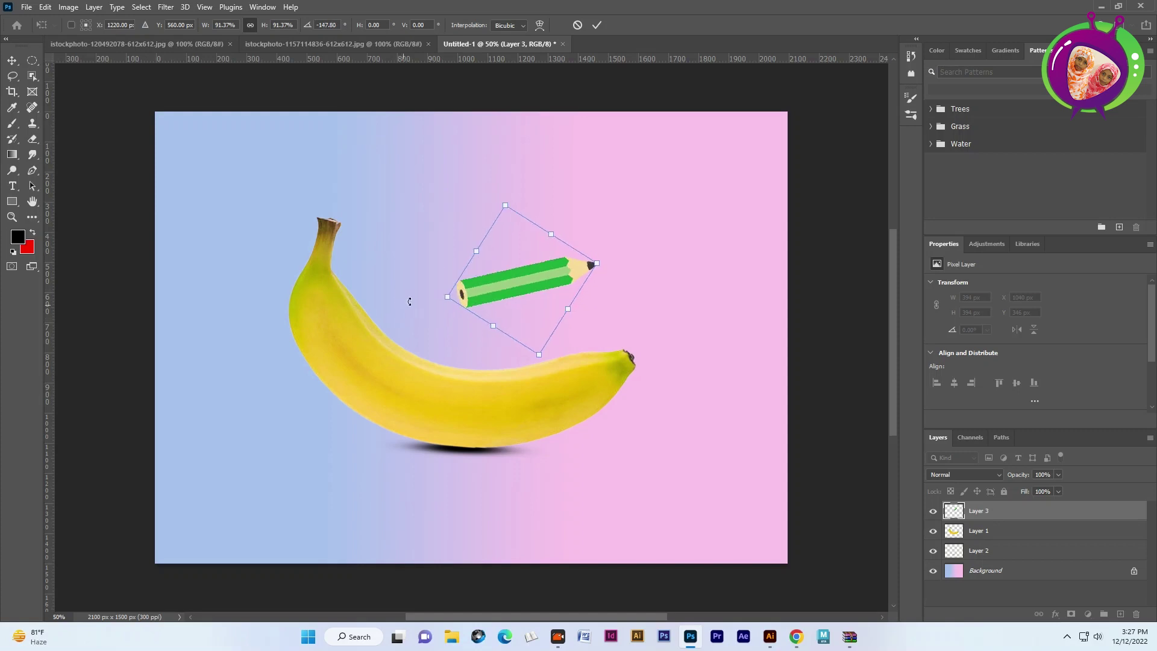
{"action": "mouse_move", "coordinate": [599, 262]}
{"action": "left_mouse_down"}
{"action": "mouse_move", "coordinate": [631, 256]}
{"action": "mouse_move", "coordinate": [656, 208]}
{"action": "left_mouse_up"}
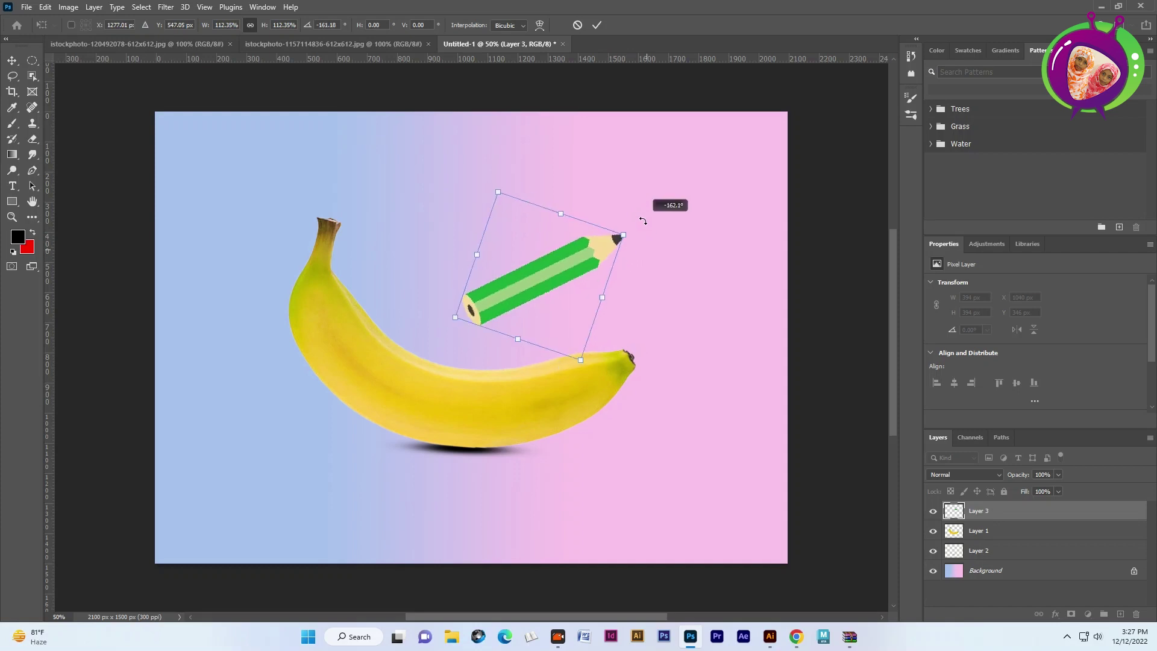
{"action": "mouse_move", "coordinate": [557, 274]}
{"action": "left_mouse_down"}
{"action": "mouse_move", "coordinate": [611, 338]}
{"action": "mouse_move", "coordinate": [608, 379]}
{"action": "left_mouse_up"}
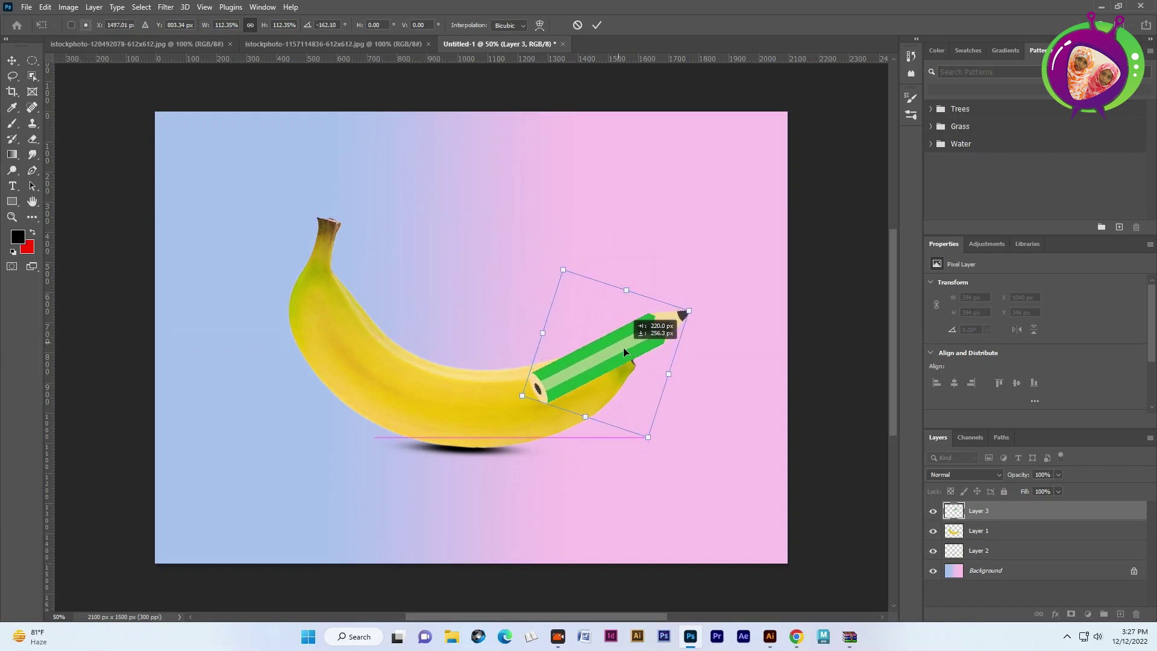
{"action": "left_click_drag", "start_coordinate": [608, 378], "coordinate": [602, 378]}
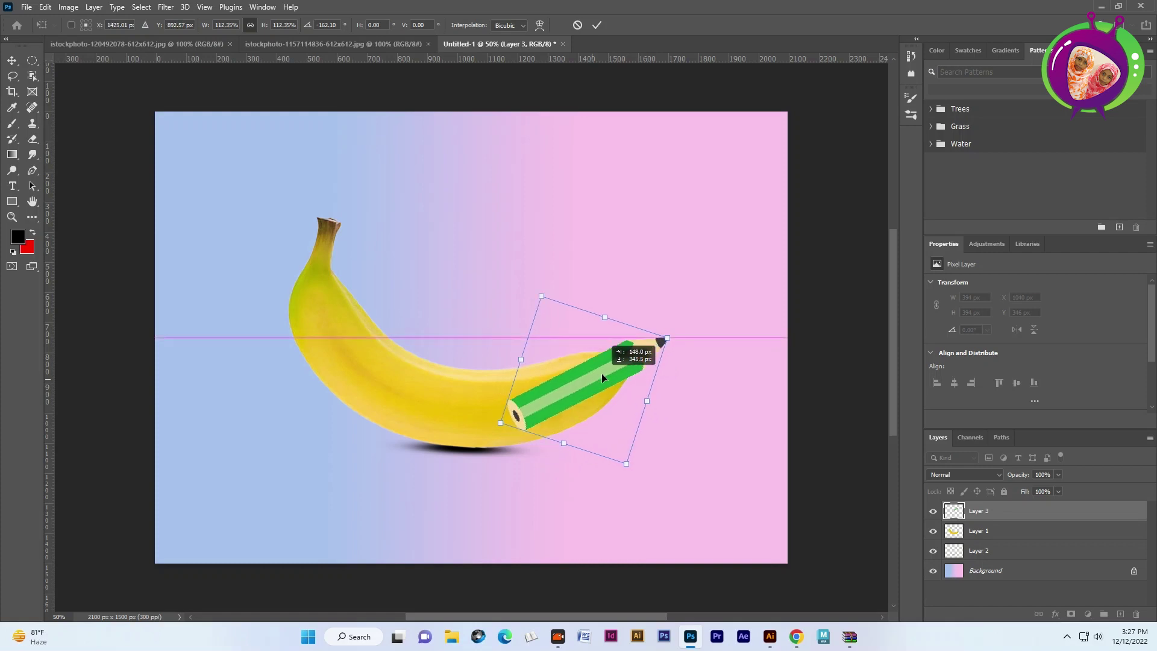
Step: Enlarge the pencil to 143.39% at the banana's right end and put Layer 3 below Layer 1
{"action": "left_click_drag", "start_coordinate": [602, 377], "coordinate": [586, 384]}
{"action": "left_click_drag", "start_coordinate": [586, 384], "coordinate": [583, 389]}
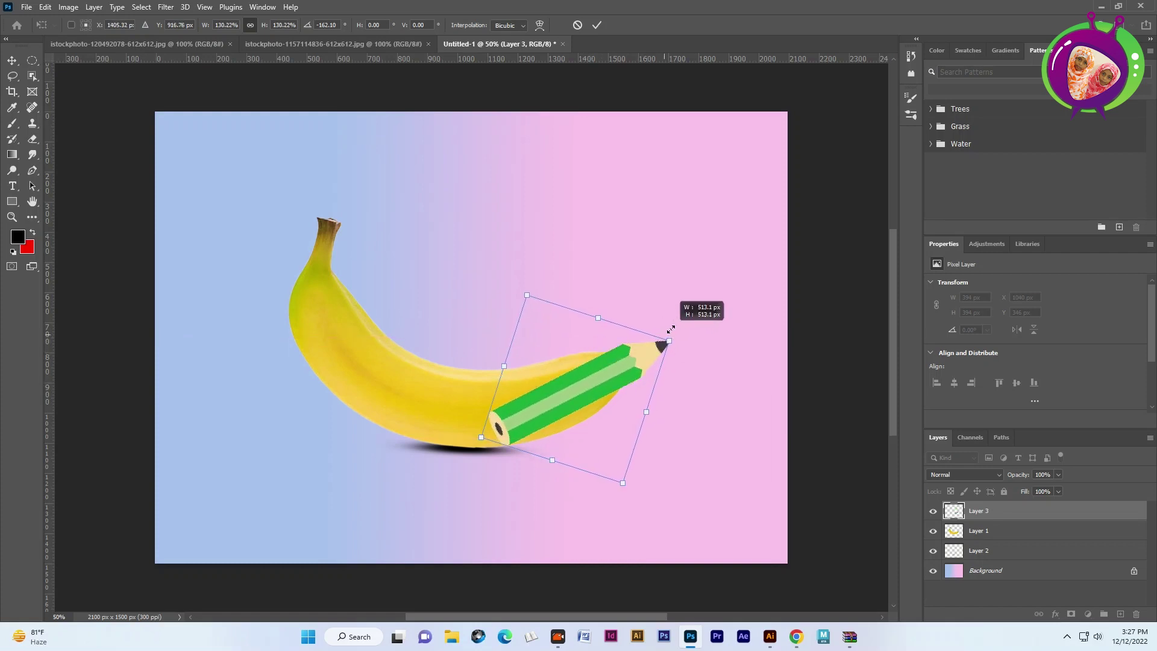
{"action": "left_click_drag", "start_coordinate": [648, 350], "coordinate": [694, 329]}
{"action": "left_click_drag", "start_coordinate": [552, 374], "coordinate": [533, 391]}
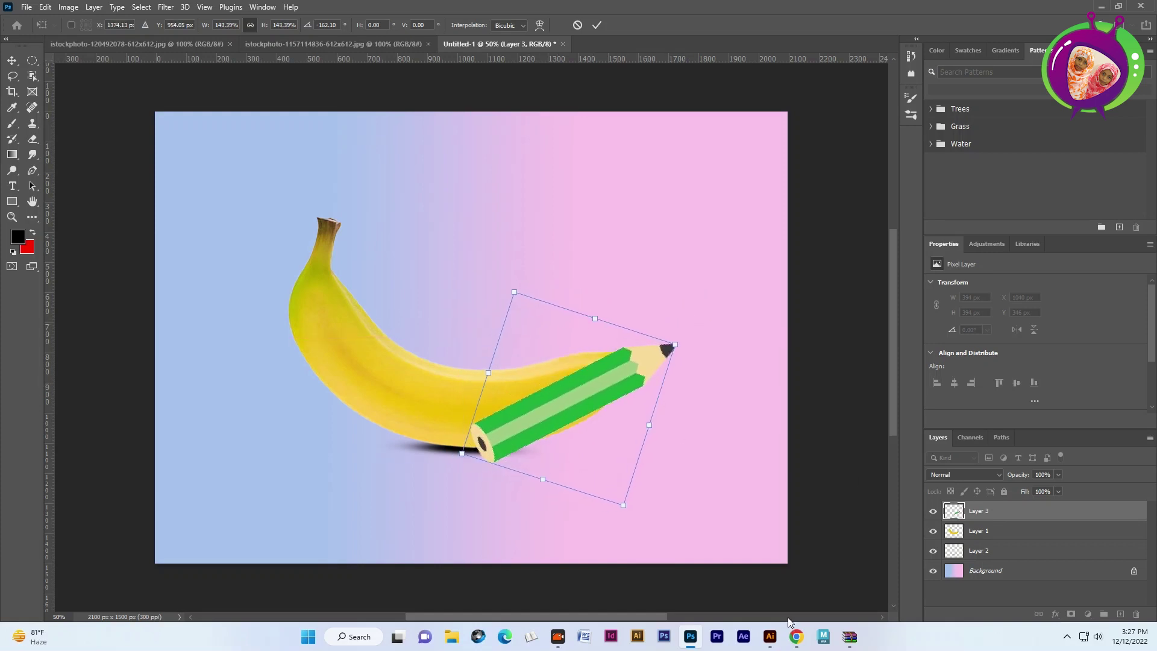
{"action": "left_click_drag", "start_coordinate": [979, 511], "coordinate": [980, 541]}
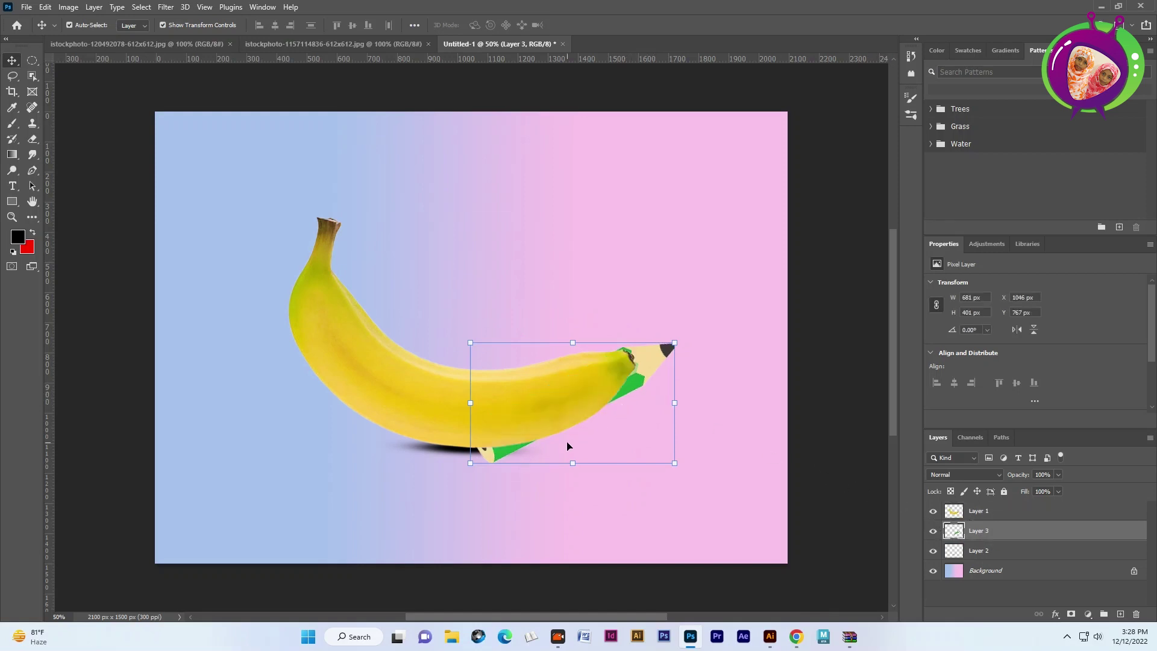
Step: Move Layer 3 above the banana and align the pencil with its end at Y 773 px
{"action": "left_click_drag", "start_coordinate": [641, 368], "coordinate": [638, 415]}
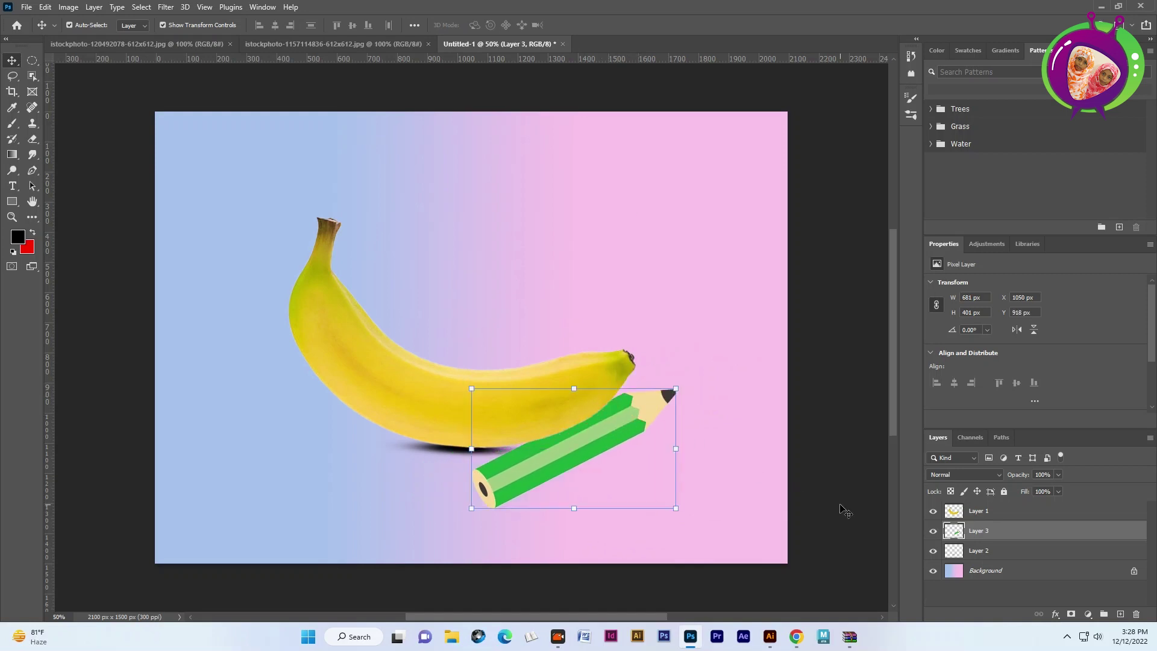
{"action": "left_click_drag", "start_coordinate": [969, 531], "coordinate": [968, 510]}
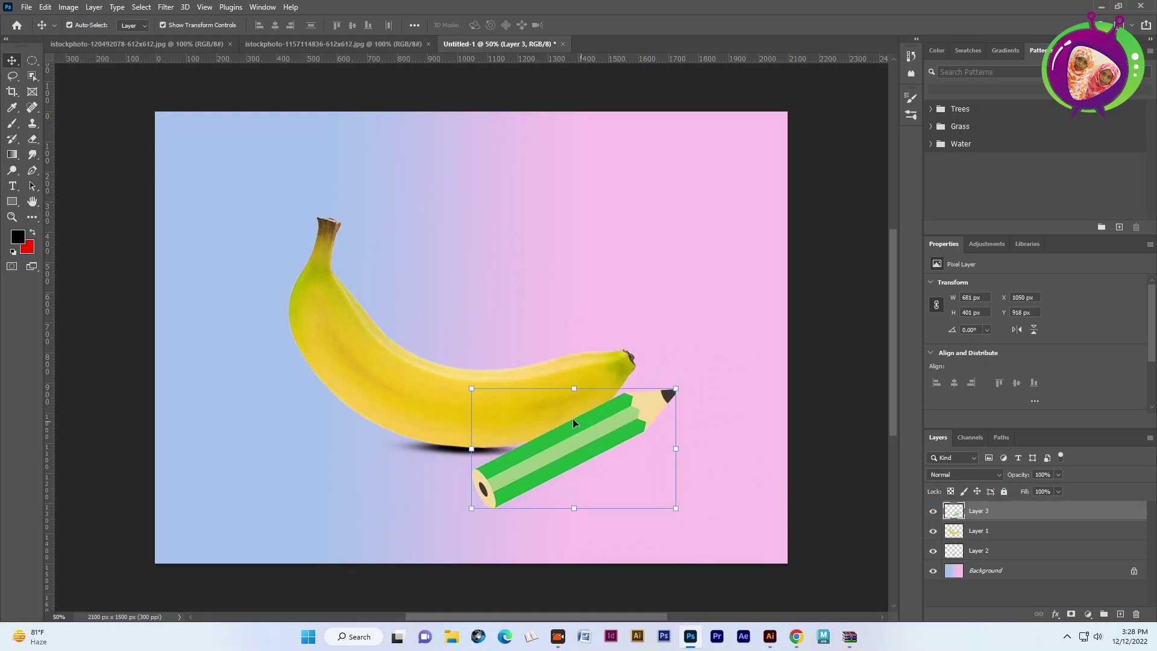
{"action": "left_click_drag", "start_coordinate": [589, 422], "coordinate": [581, 380]}
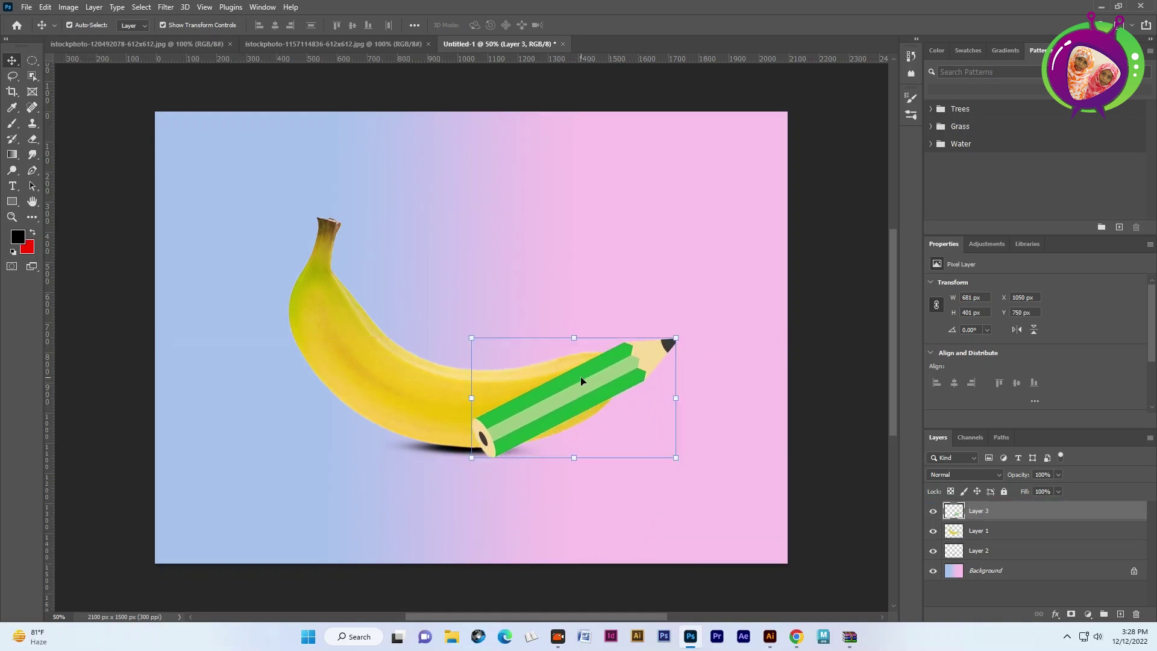
{"action": "key", "text": "ctrl"}
{"action": "key", "text": "ctrl+plus"}
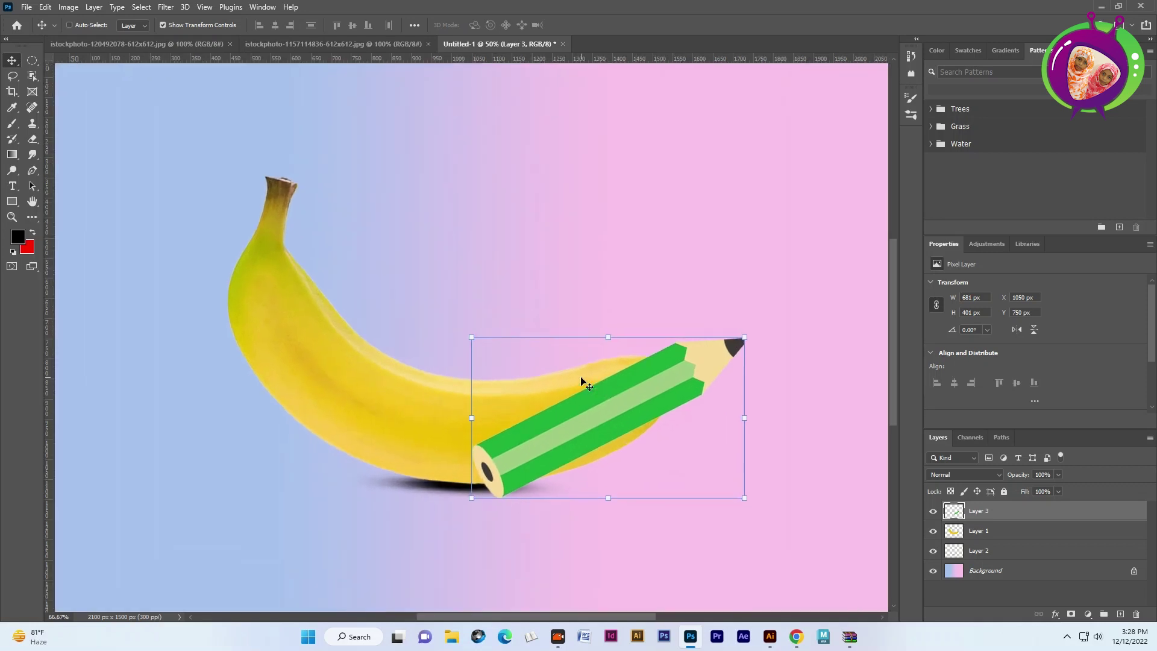
{"action": "left_click_drag", "start_coordinate": [586, 377], "coordinate": [612, 415]}
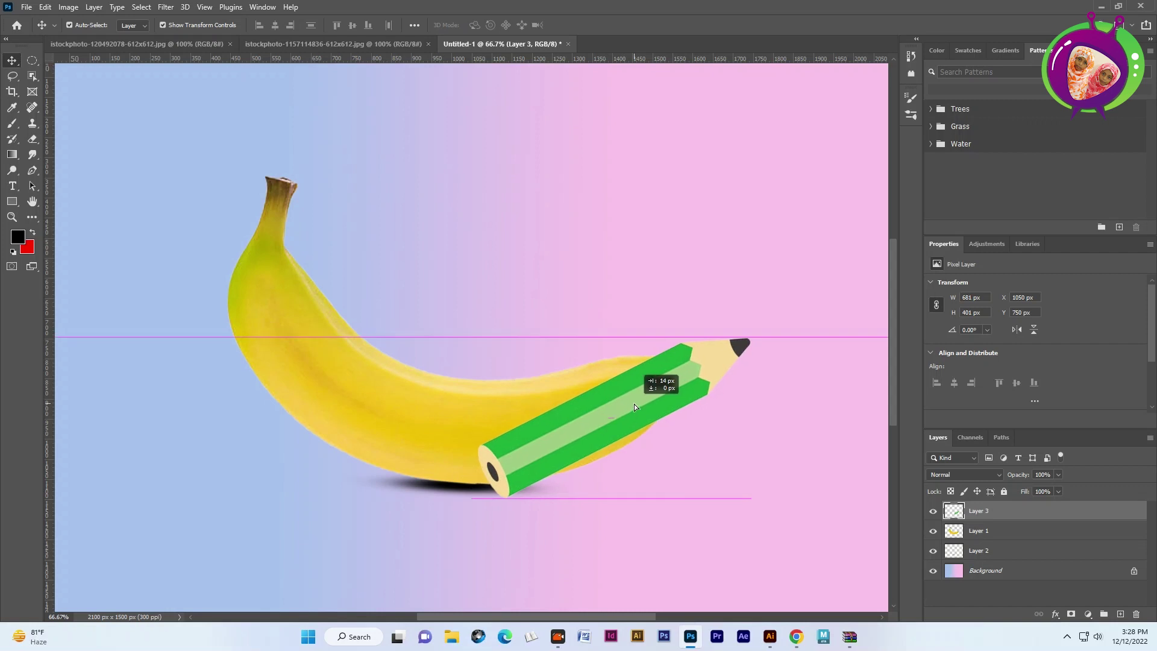
{"action": "mouse_move", "coordinate": [611, 411]}
{"action": "left_mouse_down"}
{"action": "mouse_move", "coordinate": [632, 402]}
{"action": "mouse_move", "coordinate": [628, 414]}
{"action": "left_mouse_up"}
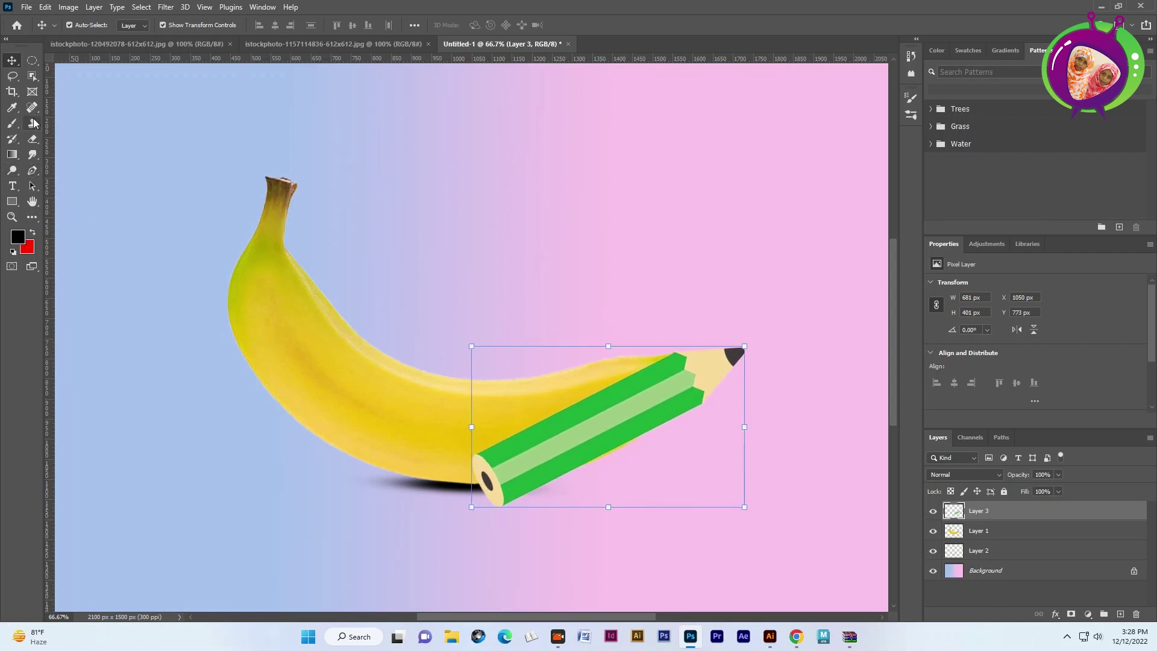
{"action": "left_click", "coordinate": [32, 141]}
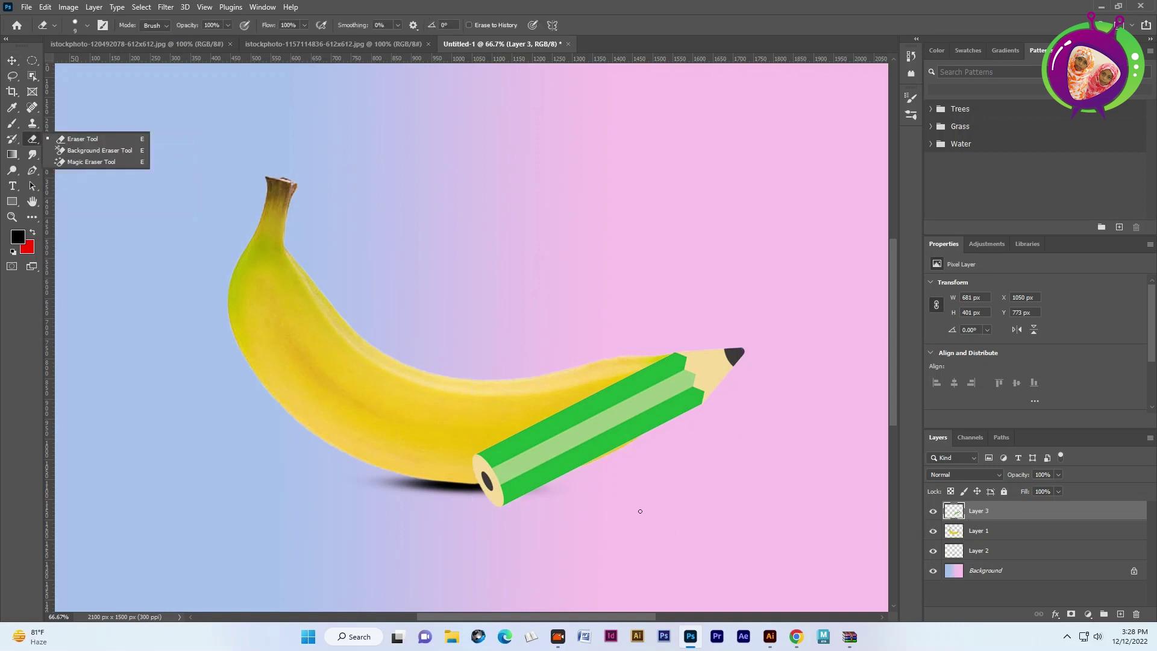
Step: Erase the pencil's green body with a size-175 eraser, placing the tip at X 1448, Y 770 px
{"action": "key", "text": "bracketright"}
{"action": "key", "text": "bracketright"}
{"action": "key", "text": "bracketright"}
{"action": "key", "text": "bracketright"}
{"action": "key", "text": "bracketright"}
{"action": "key", "text": "bracketright"}
{"action": "key", "text": "bracketright"}
{"action": "mouse_move", "coordinate": [491, 460]}
{"action": "left_mouse_down"}
{"action": "mouse_move", "coordinate": [604, 480]}
{"action": "mouse_move", "coordinate": [607, 414]}
{"action": "mouse_move", "coordinate": [625, 406]}
{"action": "mouse_move", "coordinate": [657, 420]}
{"action": "mouse_move", "coordinate": [636, 387]}
{"action": "left_mouse_up"}
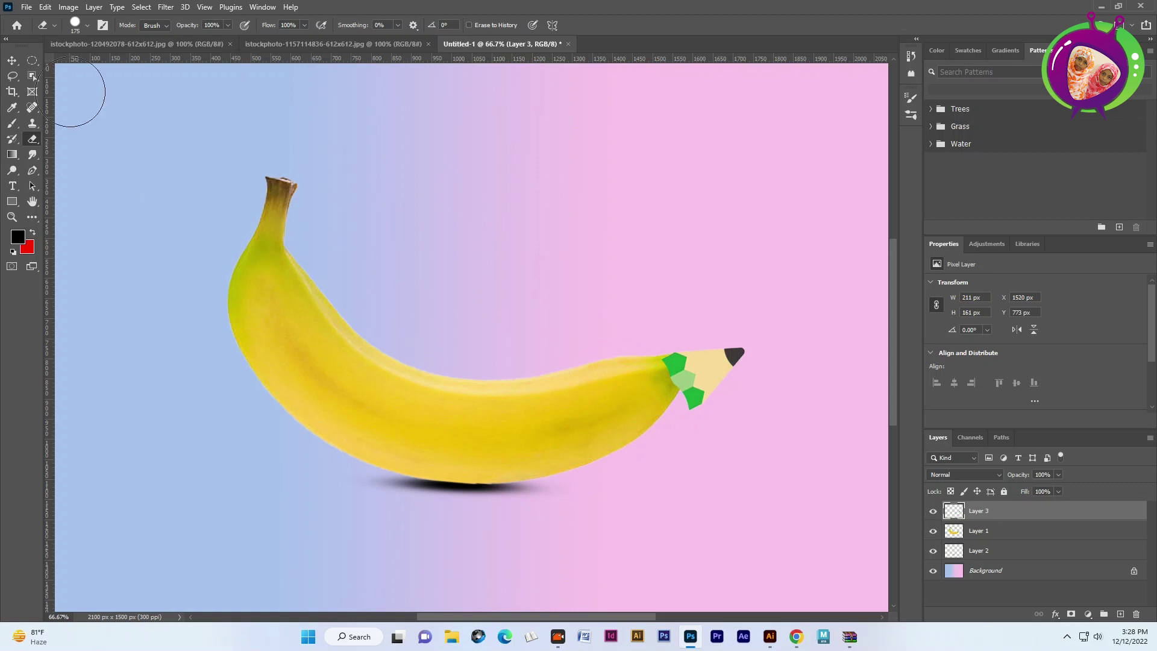
{"action": "left_click", "coordinate": [12, 60]}
{"action": "left_click_drag", "start_coordinate": [705, 374], "coordinate": [666, 374]}
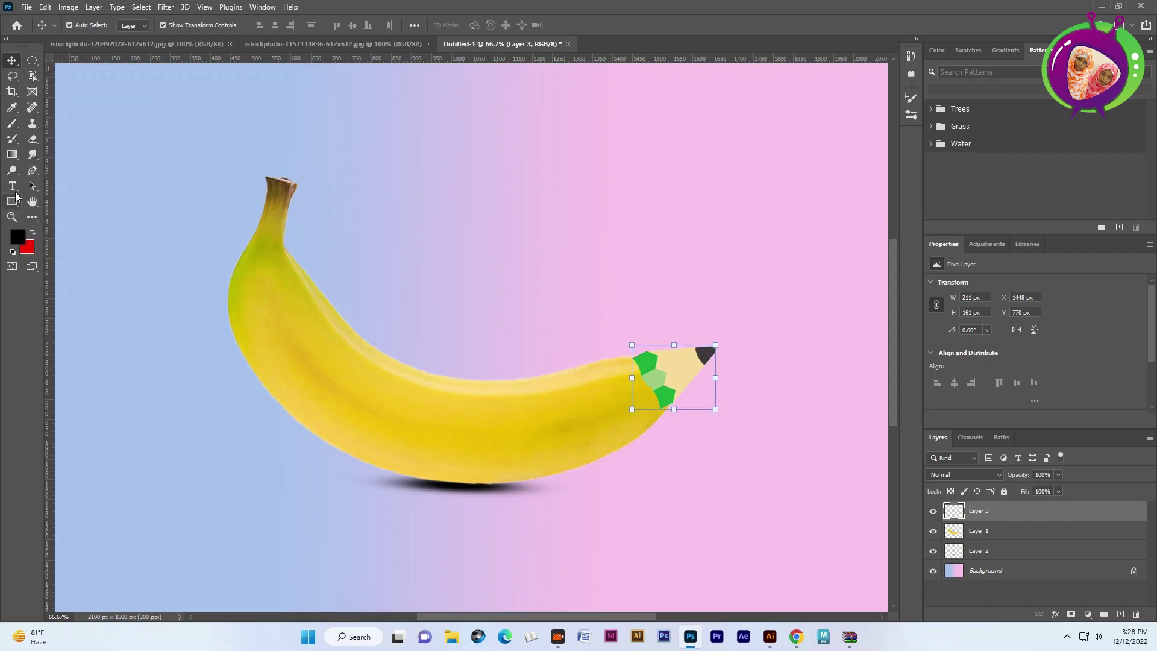
Step: At 100% zoom, trace a zigzag Pen outline along the pencil tip's notched edge
{"action": "left_click", "coordinate": [32, 170]}
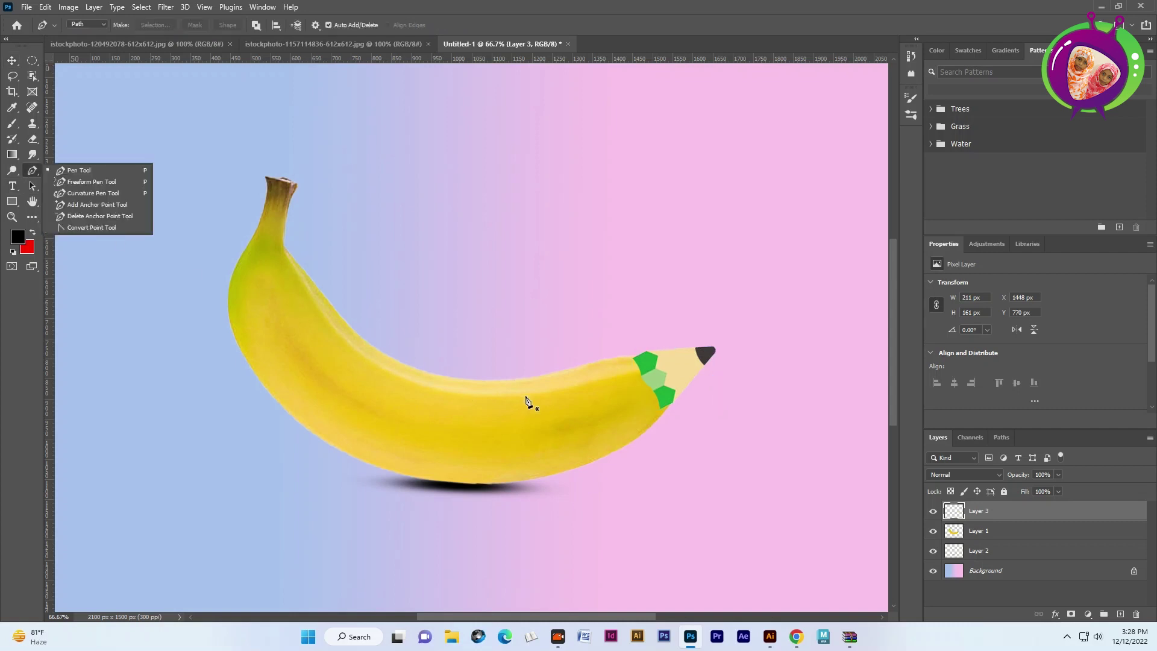
{"action": "key", "text": "ctrl+plus"}
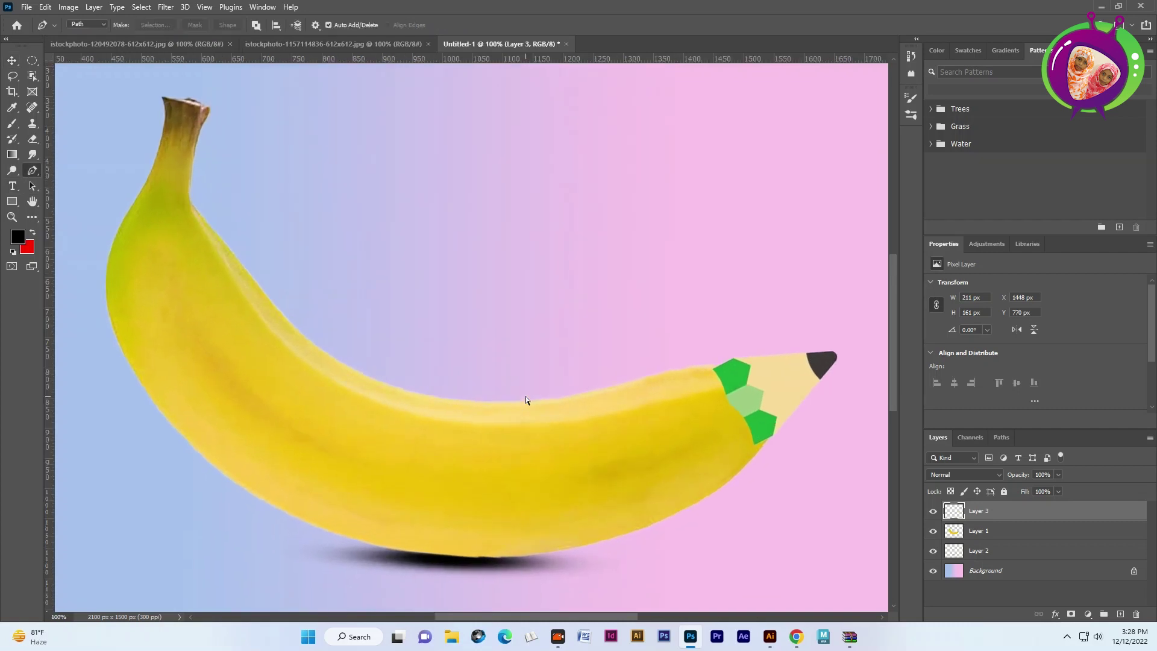
{"action": "left_click", "coordinate": [706, 366]}
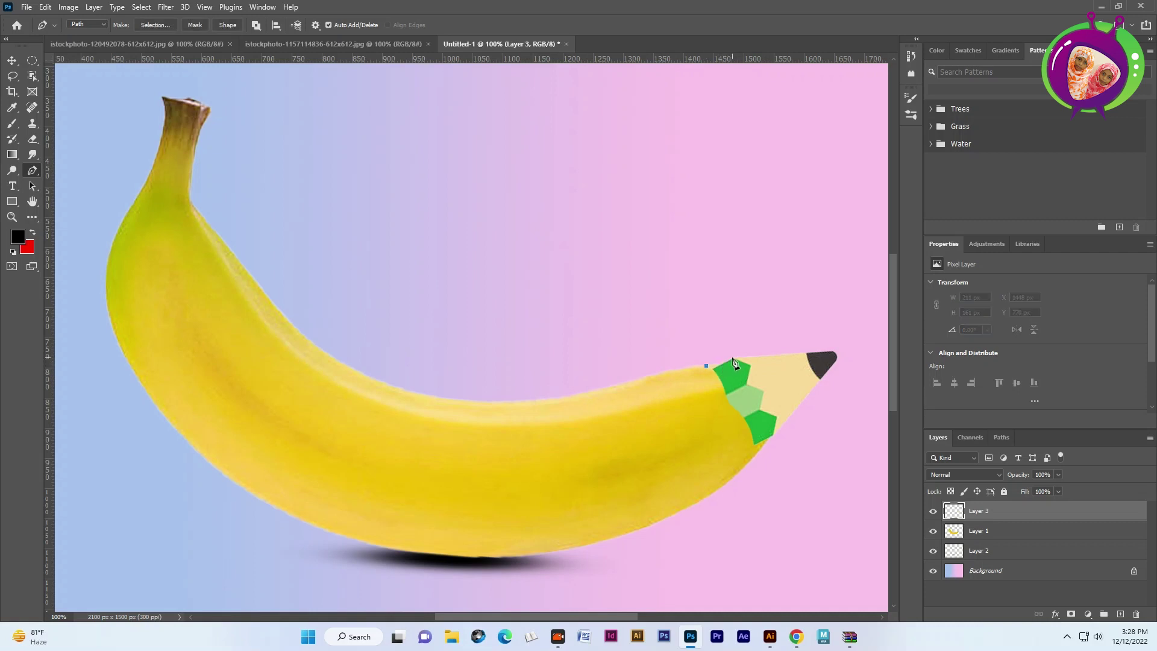
{"action": "left_click", "coordinate": [735, 362]}
{"action": "left_click", "coordinate": [746, 385]}
{"action": "left_click", "coordinate": [762, 390]}
{"action": "left_click", "coordinate": [761, 412]}
{"action": "left_click", "coordinate": [772, 415]}
{"action": "left_click", "coordinate": [776, 430]}
Step: Finish the zigzag down the last notch and close the outline back up the banana
{"action": "left_click", "coordinate": [776, 417]}
{"action": "left_click", "coordinate": [772, 431]}
{"action": "left_click", "coordinate": [756, 444]}
{"action": "left_click", "coordinate": [710, 431]}
{"action": "left_click", "coordinate": [697, 407]}
{"action": "left_click", "coordinate": [687, 383]}
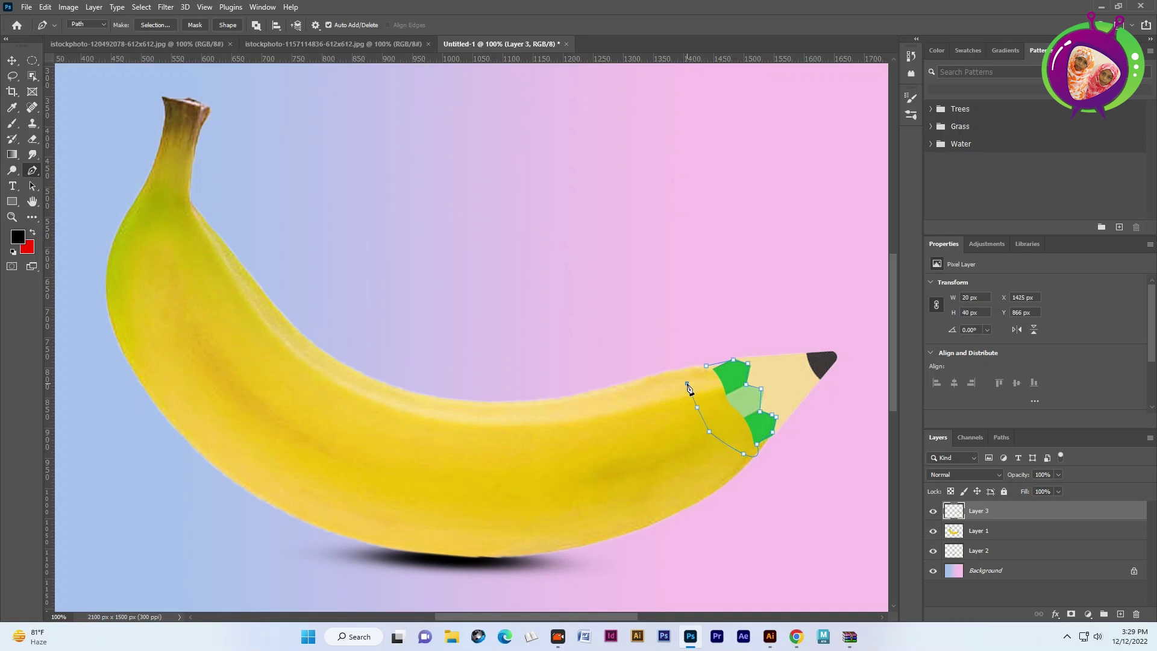
{"action": "left_click", "coordinate": [708, 367]}
Step: Delete the green pencil parts inside the outline and reposition the pencil tip
{"action": "key", "text": "ctrl+Return"}
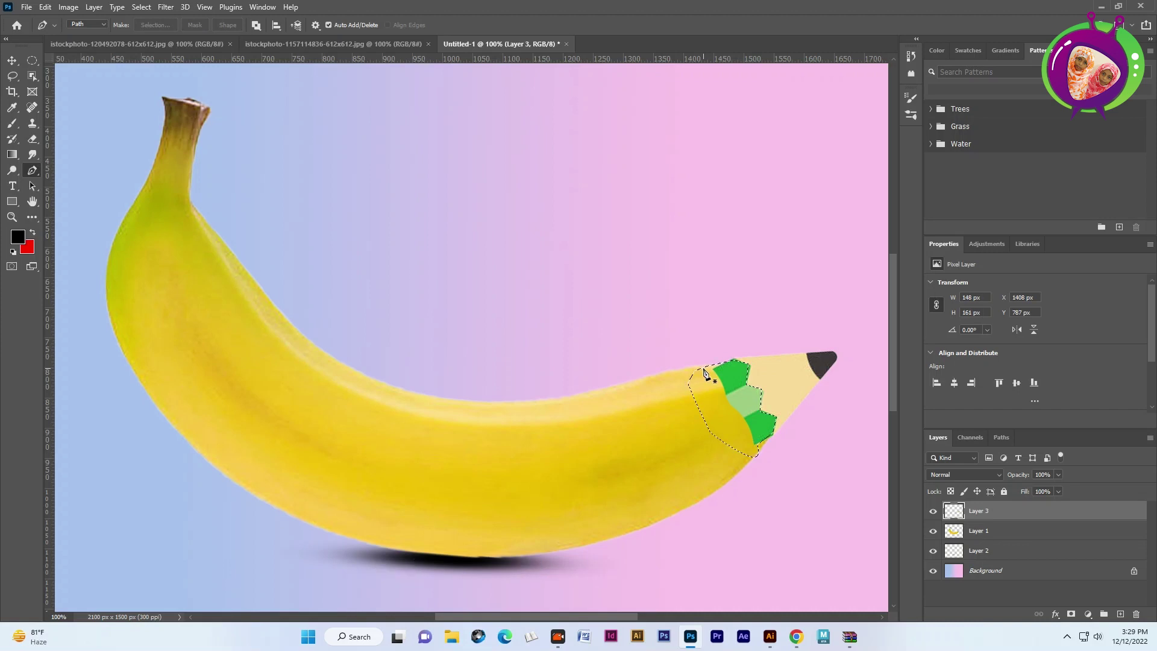
{"action": "key", "text": "Delete"}
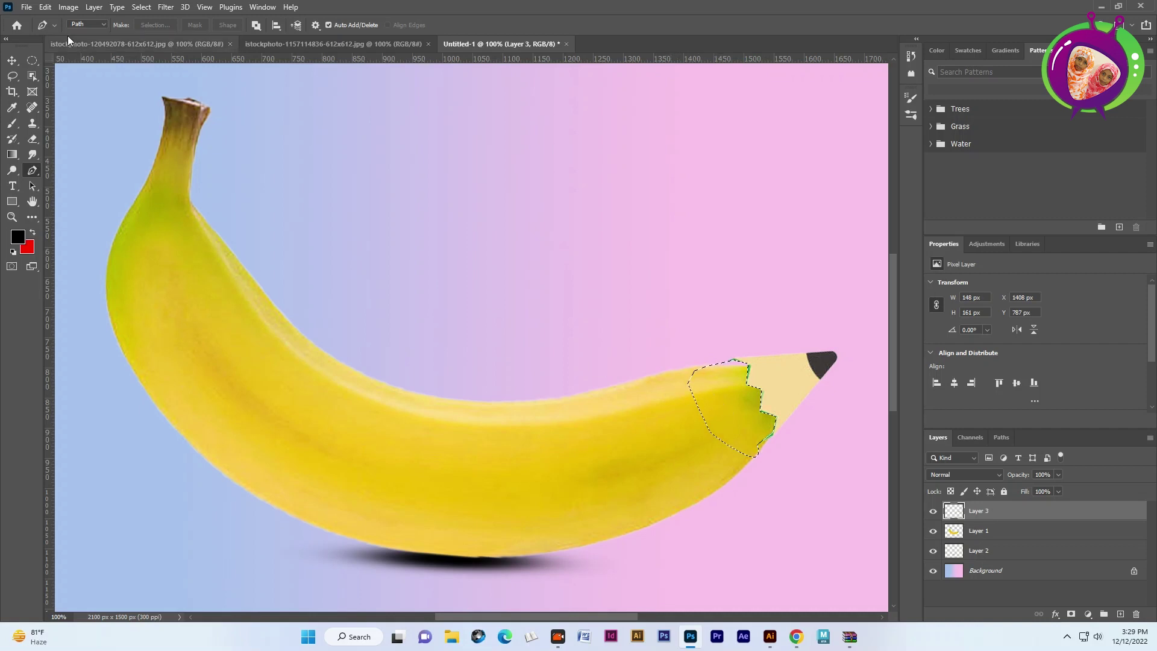
{"action": "key", "text": "v"}
{"action": "left_click_drag", "start_coordinate": [733, 441], "coordinate": [738, 433]}
{"action": "key", "text": "ctrl+d"}
{"action": "left_click_drag", "start_coordinate": [774, 394], "coordinate": [763, 400]}
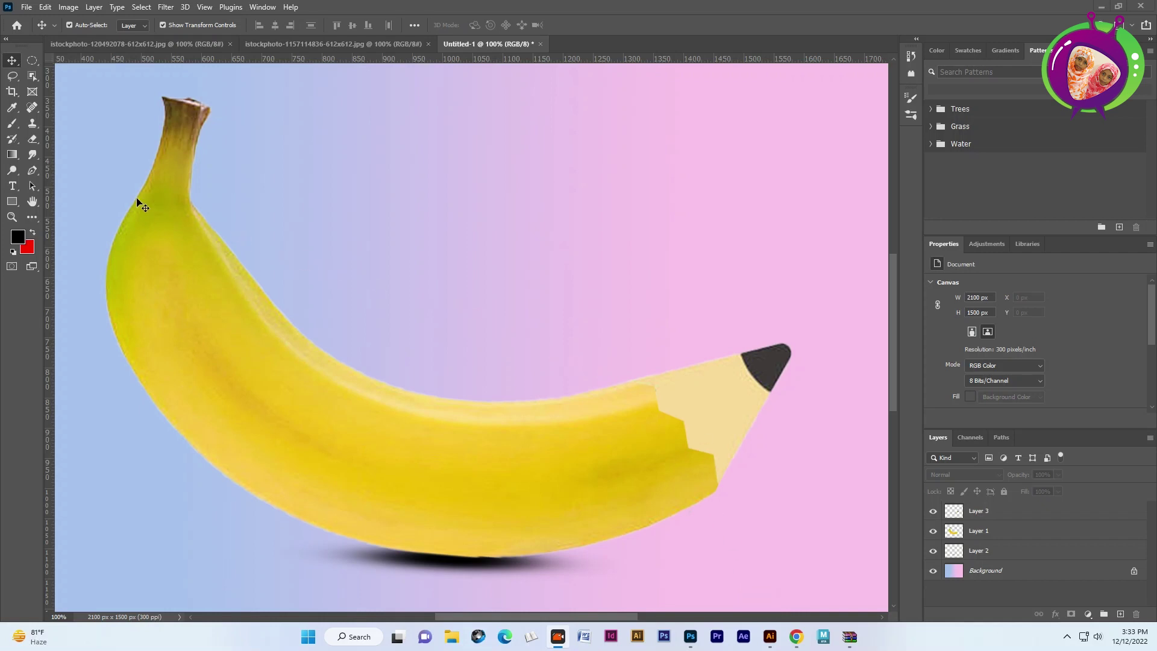
{"action": "left_click", "coordinate": [24, 141]}
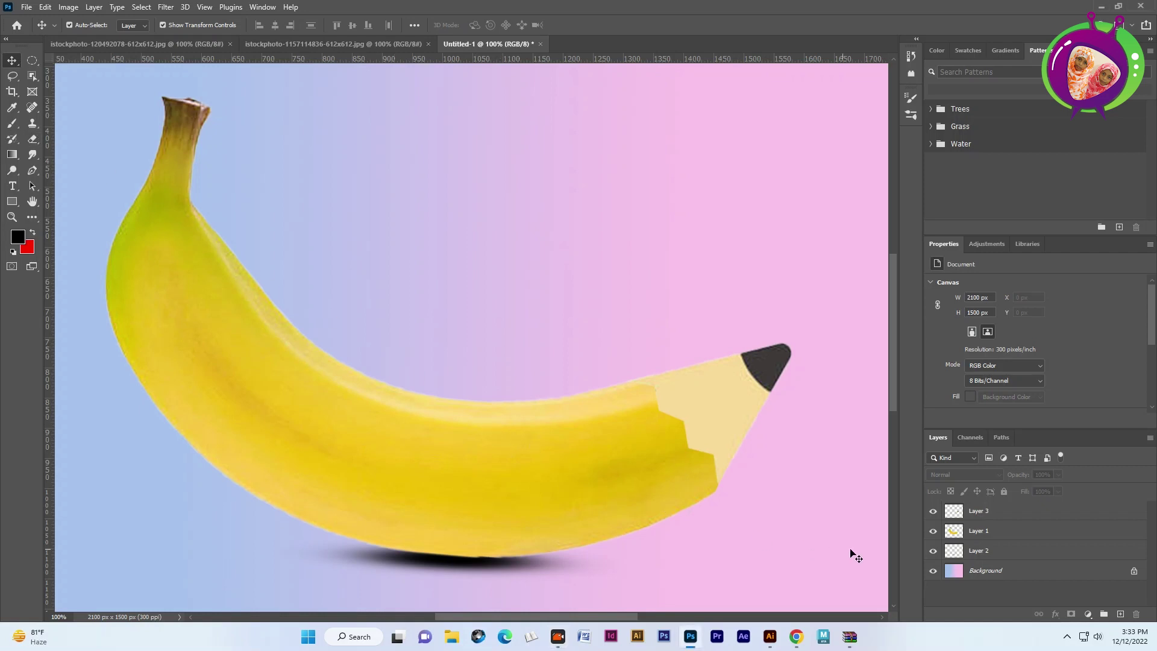
{"action": "left_click", "coordinate": [983, 531]}
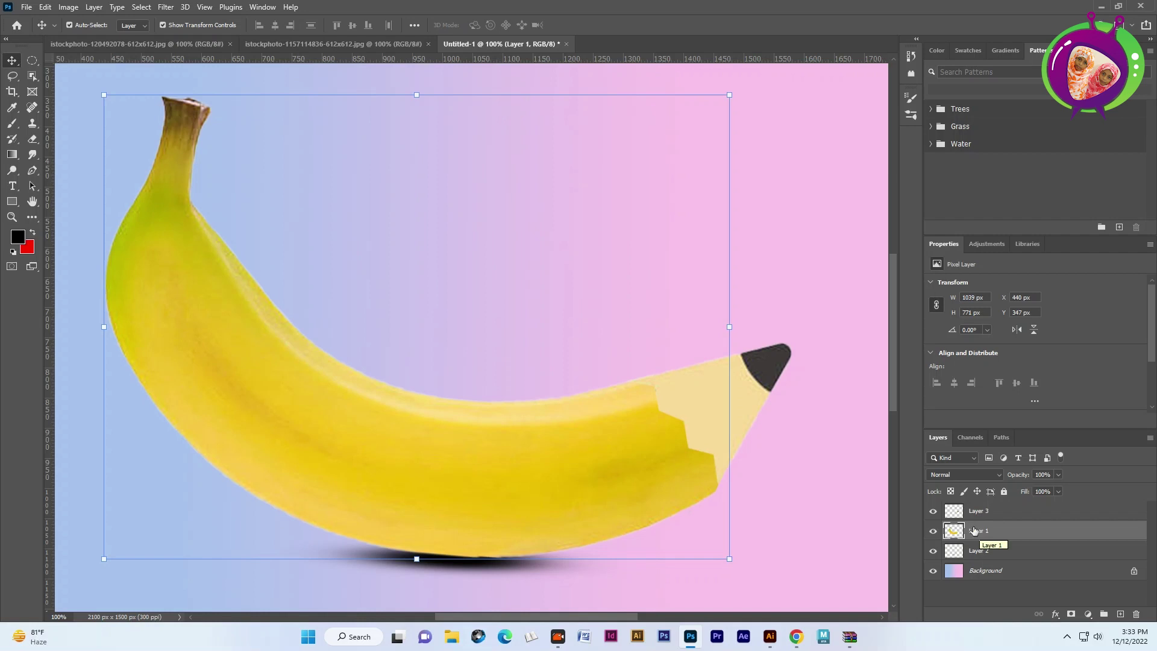
{"action": "left_click", "coordinate": [973, 510]}
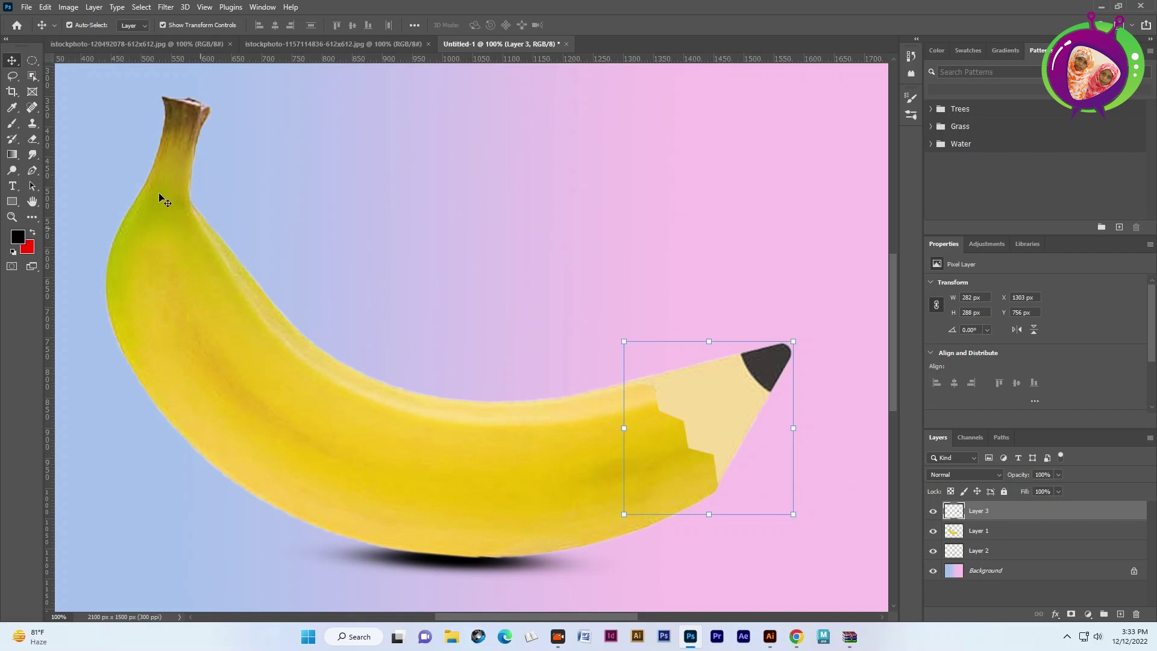
{"action": "left_click", "coordinate": [32, 143]}
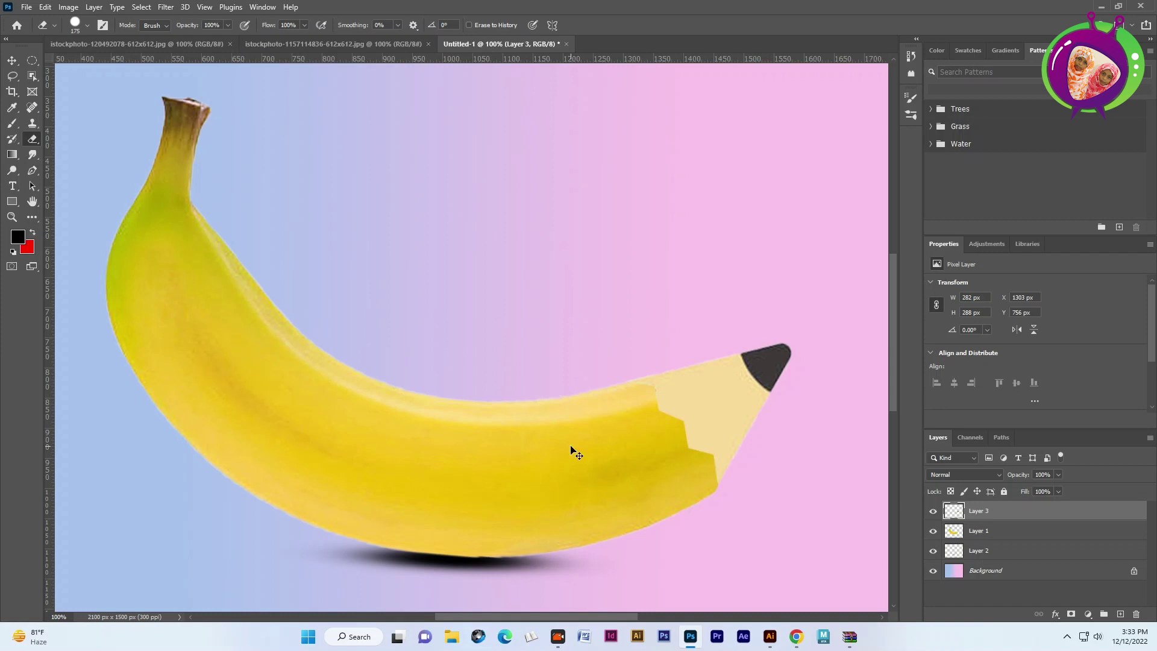
{"action": "key", "text": "ctrl+plus"}
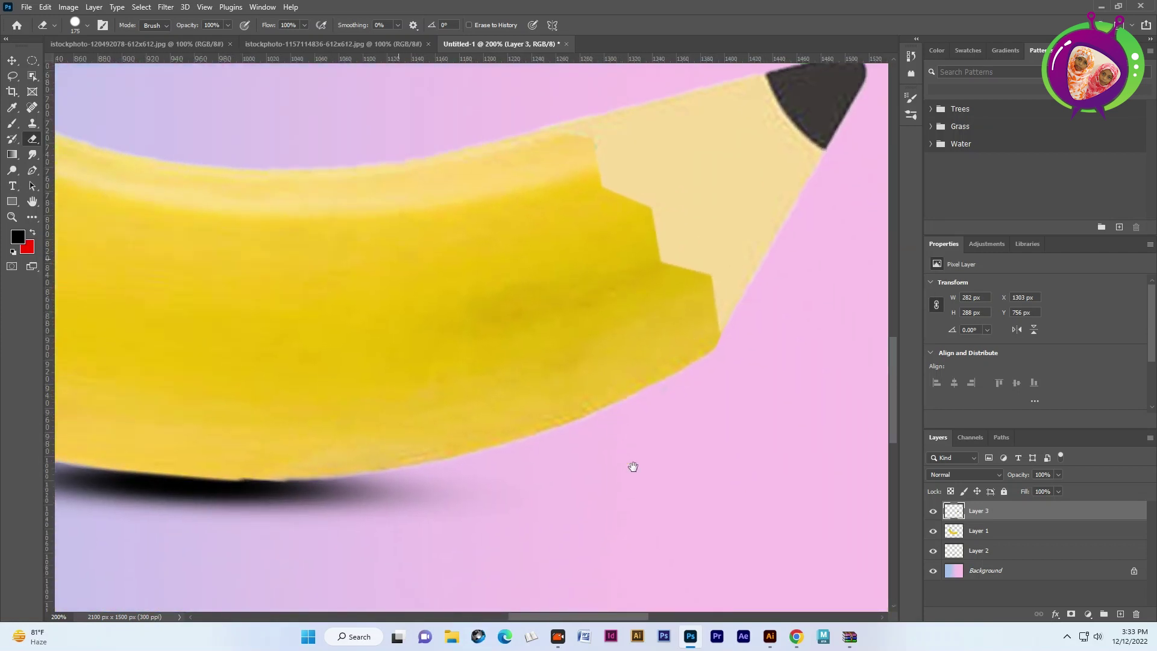
Step: With a smaller eraser, erase beige along the notch to reveal the banana's yellow
{"action": "mouse_move", "coordinate": [593, 444]}
{"action": "left_mouse_down"}
{"action": "mouse_move", "coordinate": [447, 186]}
{"action": "mouse_move", "coordinate": [506, 406]}
{"action": "left_mouse_up"}
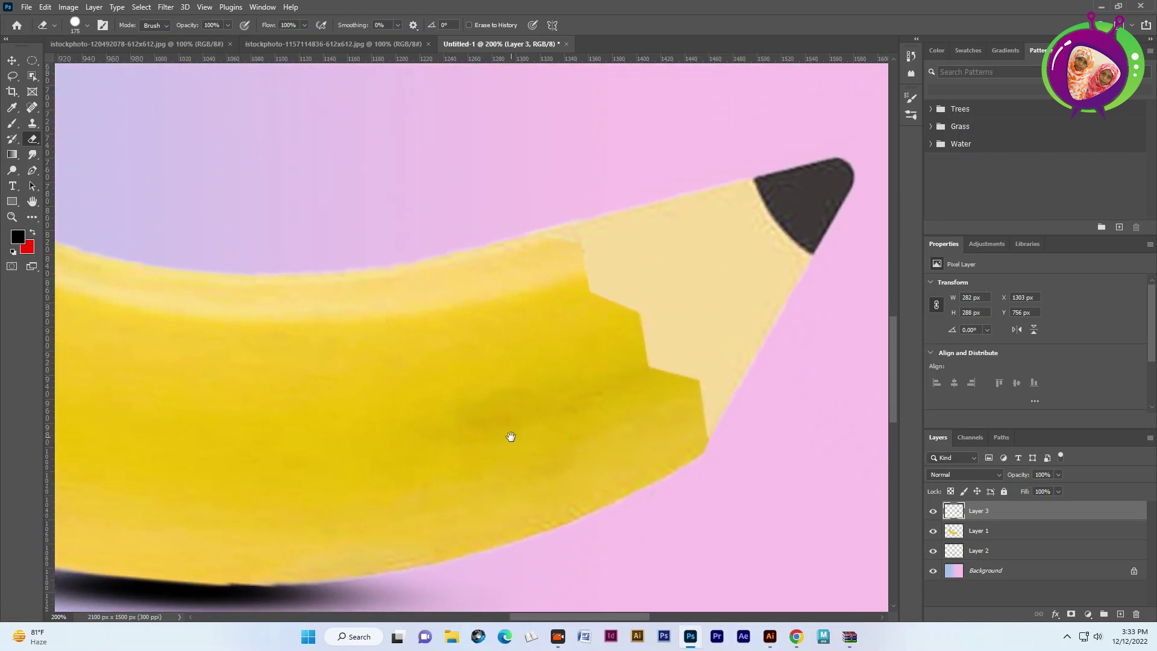
{"action": "key", "text": "bracketleft"}
{"action": "key", "text": "bracketleft"}
{"action": "key", "text": "bracketleft"}
{"action": "key", "text": "bracketleft"}
{"action": "key", "text": "bracketleft"}
{"action": "key", "text": "bracketleft"}
{"action": "key", "text": "bracketleft"}
{"action": "key", "text": "bracketleft"}
{"action": "key", "text": "bracketleft"}
{"action": "key", "text": "bracketleft"}
{"action": "key", "text": "bracketleft"}
{"action": "left_click_drag", "start_coordinate": [691, 383], "coordinate": [648, 374]}
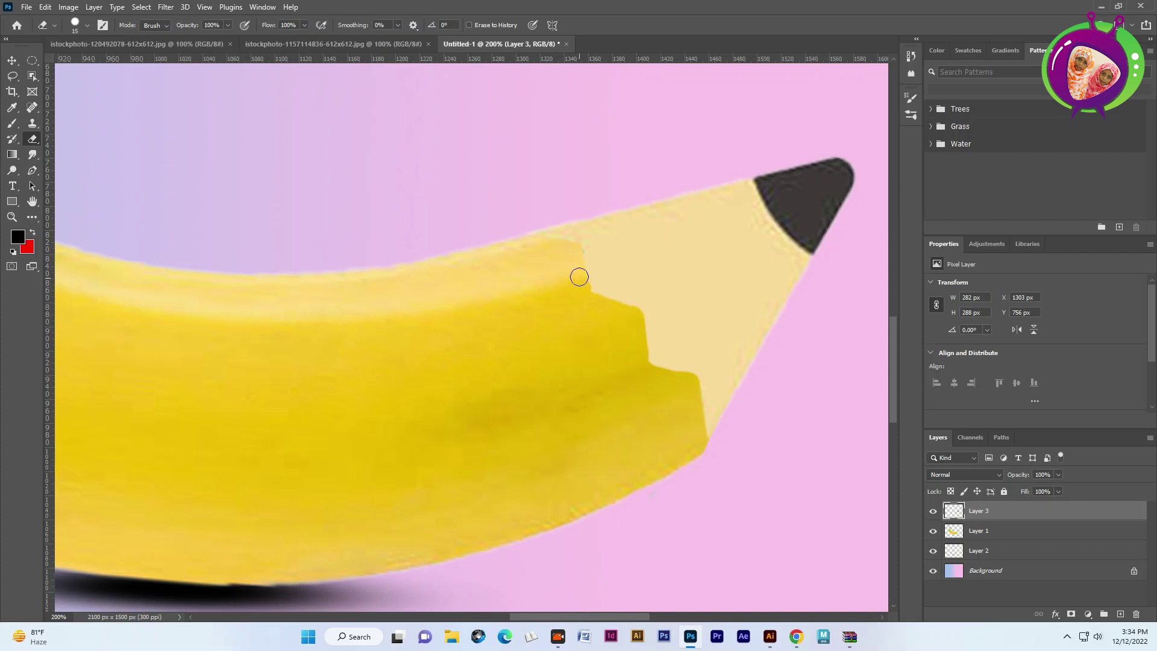
{"action": "mouse_move", "coordinate": [580, 272]}
{"action": "left_mouse_down"}
{"action": "mouse_move", "coordinate": [571, 249]}
{"action": "mouse_move", "coordinate": [540, 237]}
{"action": "mouse_move", "coordinate": [533, 258]}
{"action": "left_mouse_up"}
{"action": "left_click_drag", "start_coordinate": [594, 300], "coordinate": [585, 284]}
Step: Nudge the banana layer slightly, then return to a 100% view of the pencil tip
{"action": "left_click", "coordinate": [12, 60]}
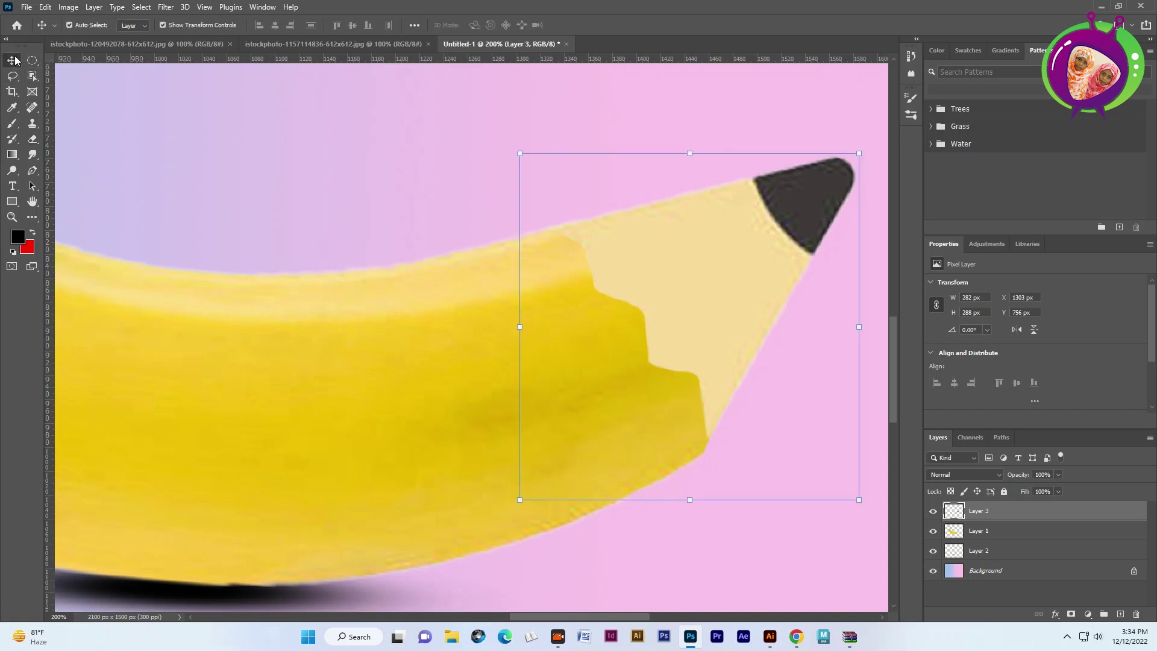
{"action": "left_click", "coordinate": [380, 430]}
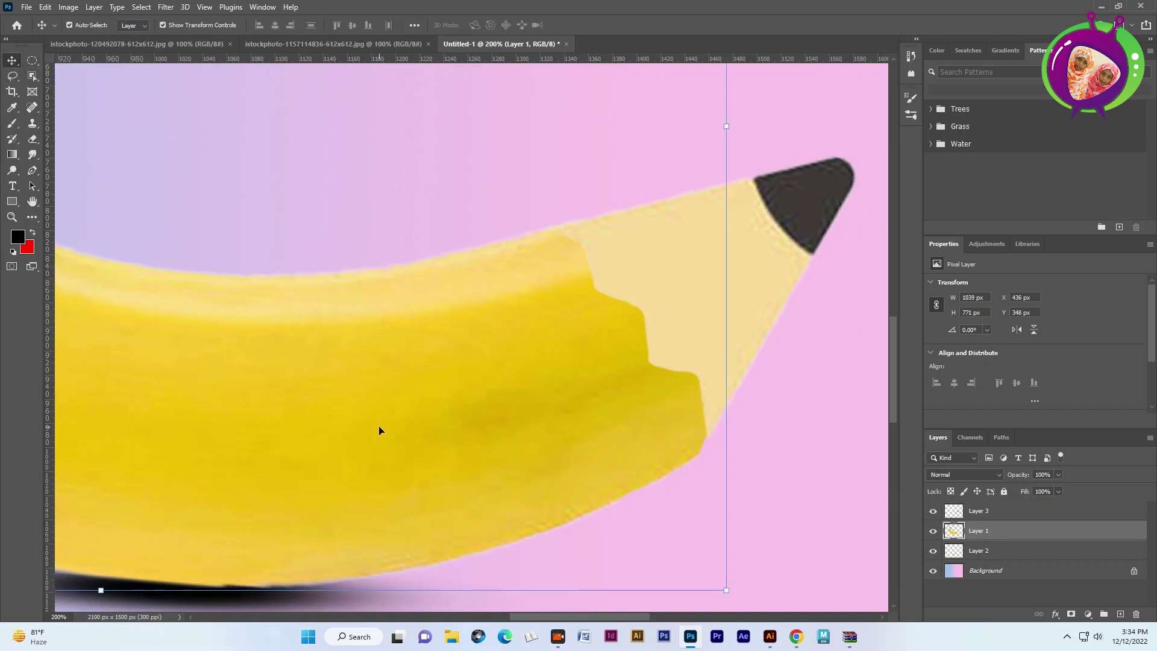
{"action": "left_click_drag", "start_coordinate": [380, 430], "coordinate": [387, 435]}
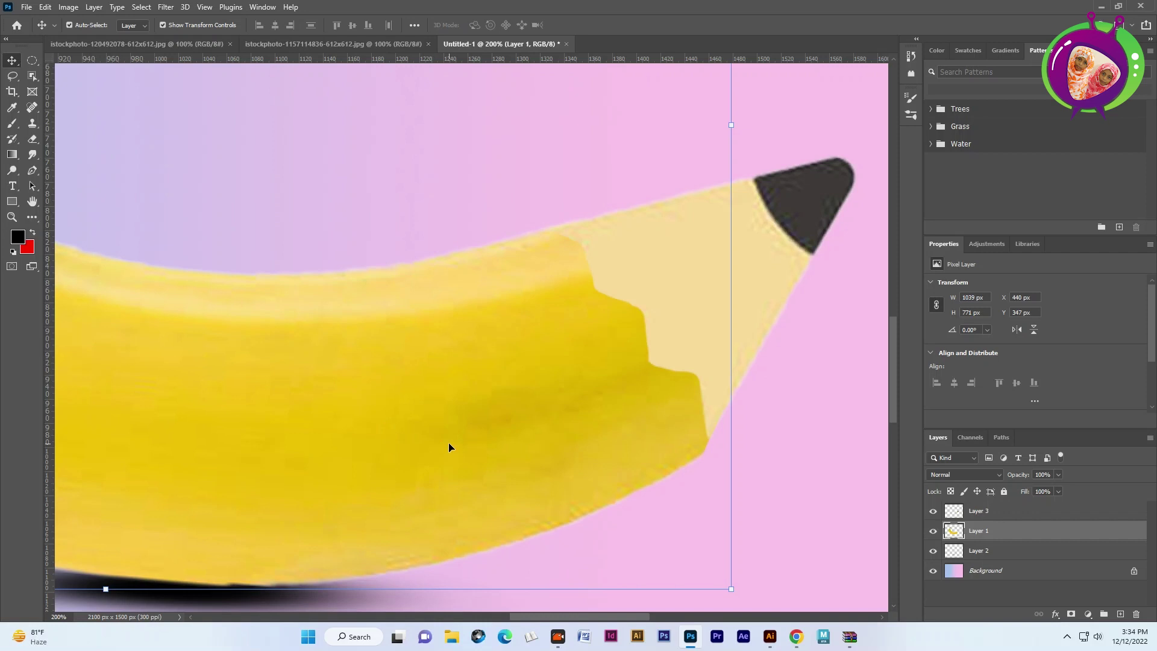
{"action": "left_click", "coordinate": [810, 460]}
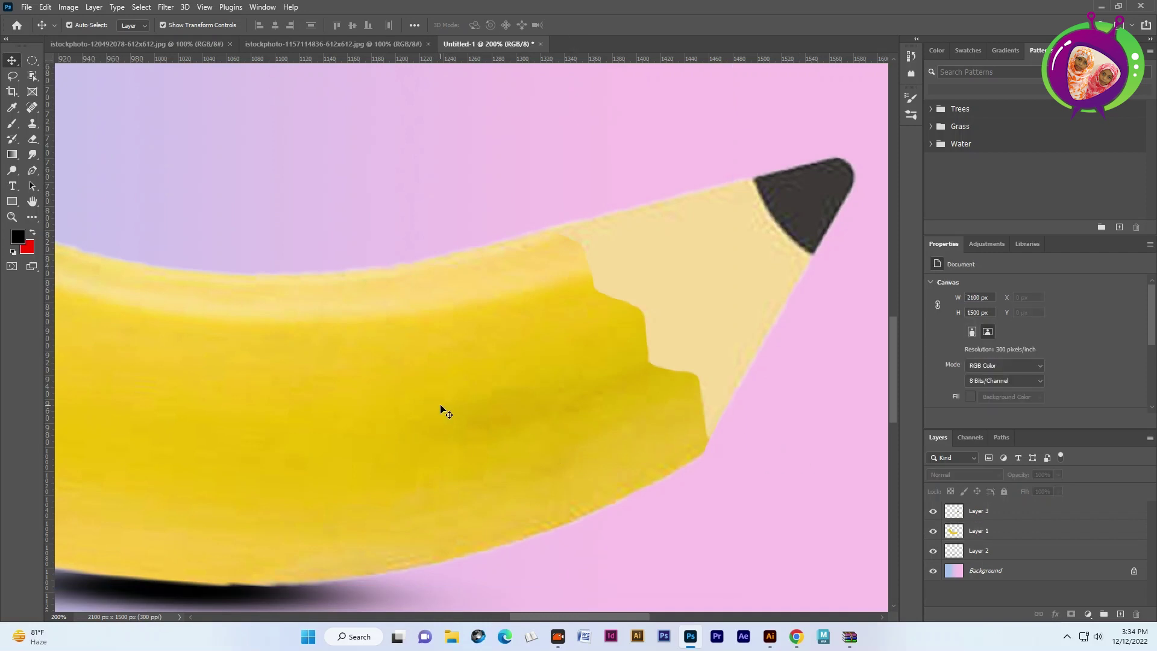
{"action": "scroll", "coordinate": [440, 410], "scroll_direction": "down", "scroll_amount": 3}
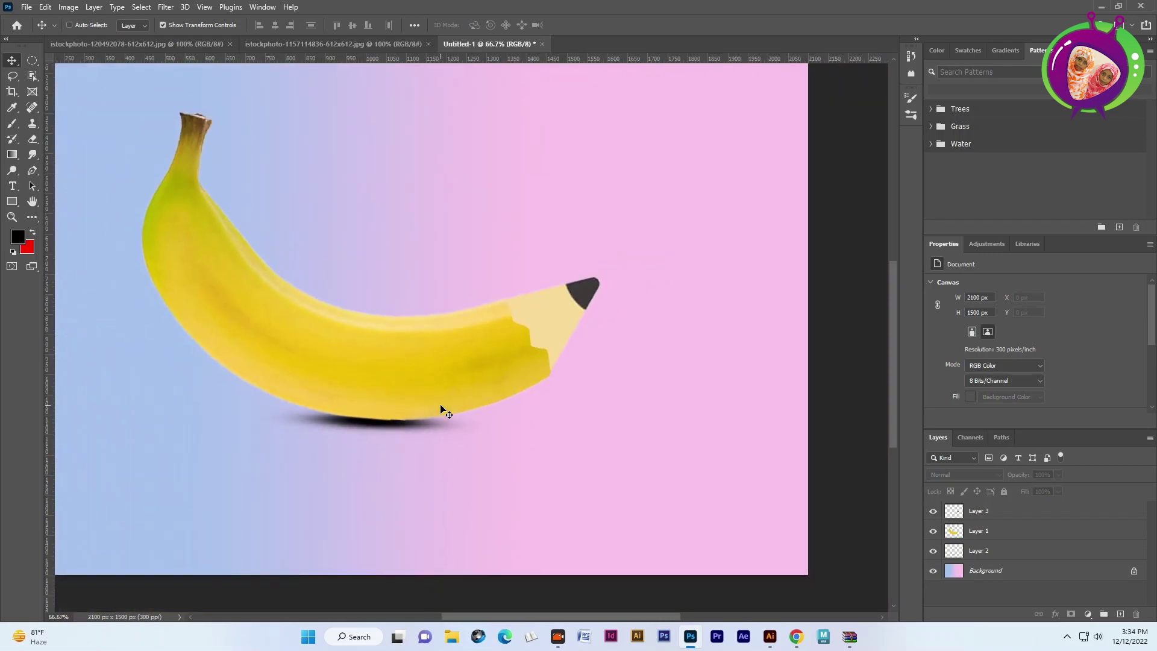
{"action": "mouse_move", "coordinate": [385, 391]}
{"action": "left_mouse_down"}
{"action": "mouse_move", "coordinate": [498, 485]}
{"action": "mouse_move", "coordinate": [481, 479]}
{"action": "left_mouse_up"}
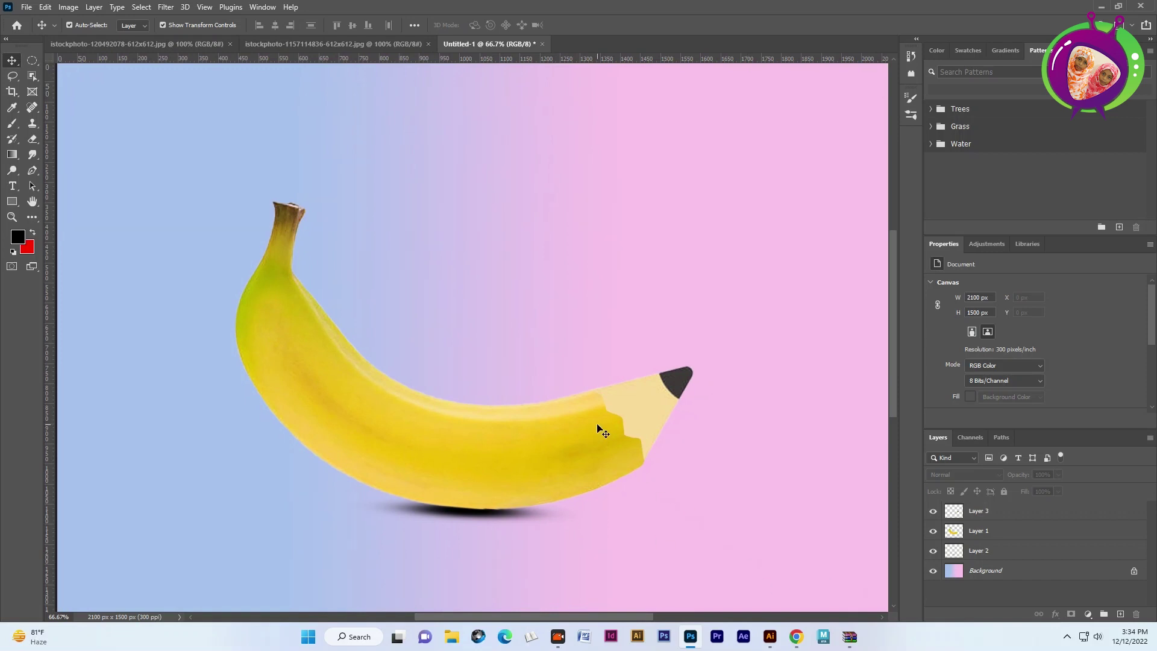
{"action": "key", "text": "ctrl+plus"}
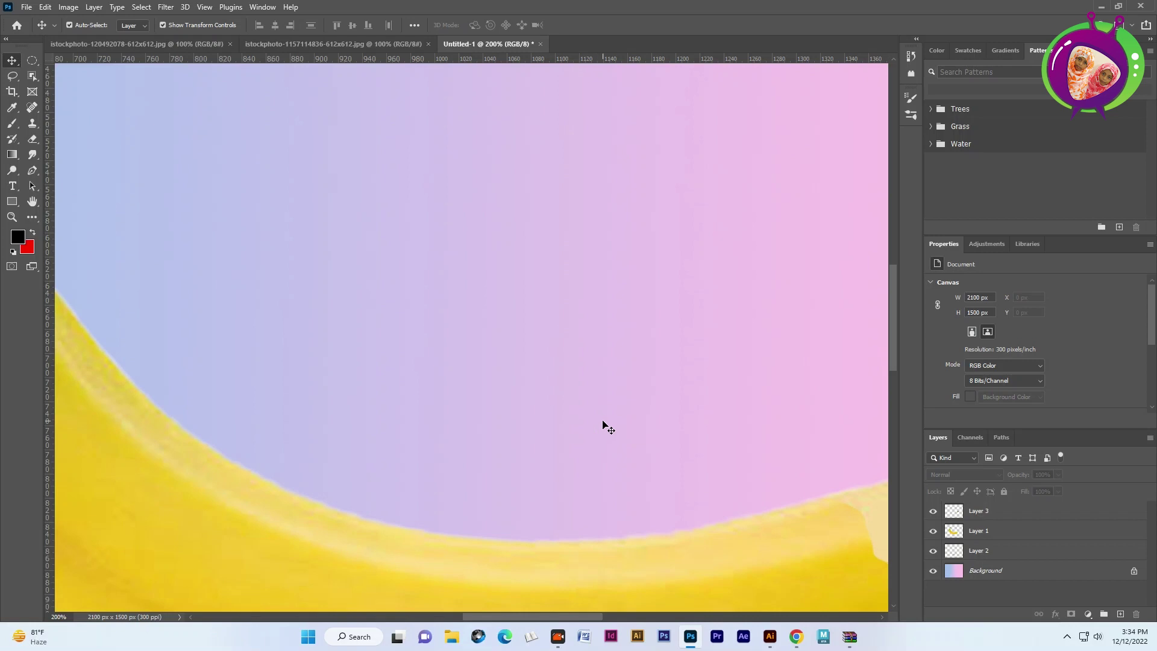
{"action": "left_click_drag", "start_coordinate": [625, 532], "coordinate": [485, 464]}
{"action": "mouse_move", "coordinate": [825, 440]}
{"action": "left_mouse_down"}
{"action": "mouse_move", "coordinate": [574, 382]}
{"action": "mouse_move", "coordinate": [509, 413]}
{"action": "mouse_move", "coordinate": [493, 444]}
{"action": "left_mouse_up"}
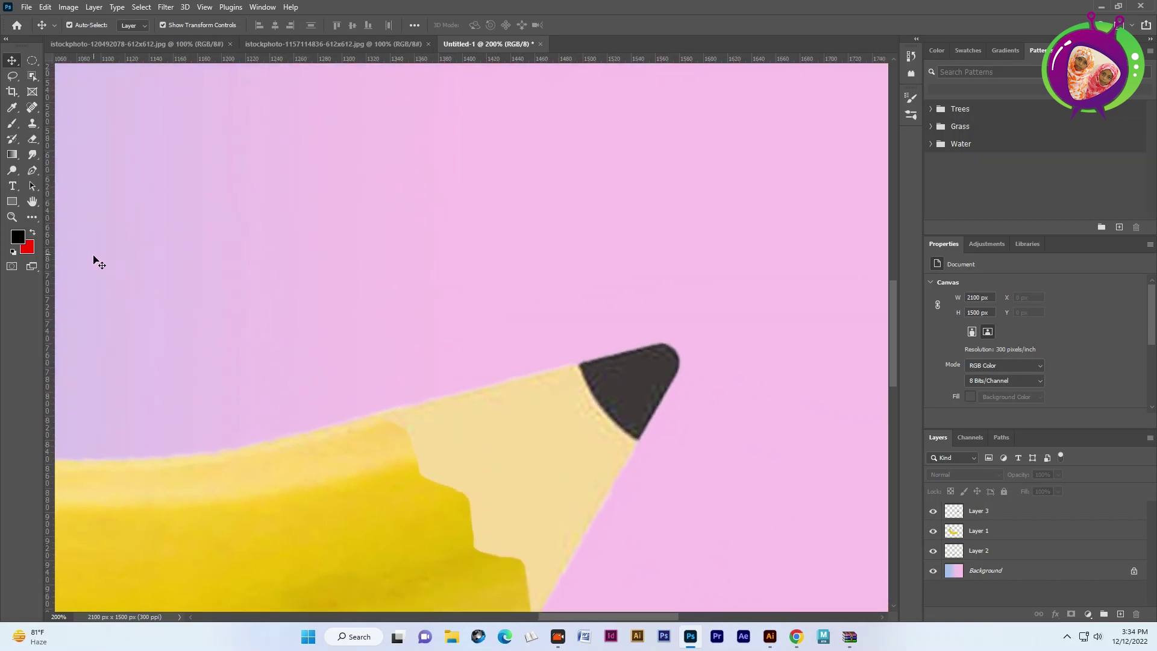
Step: On the pencil tip layer, start a curved Pen path from the graphite base toward its point
{"action": "left_click", "coordinate": [32, 171]}
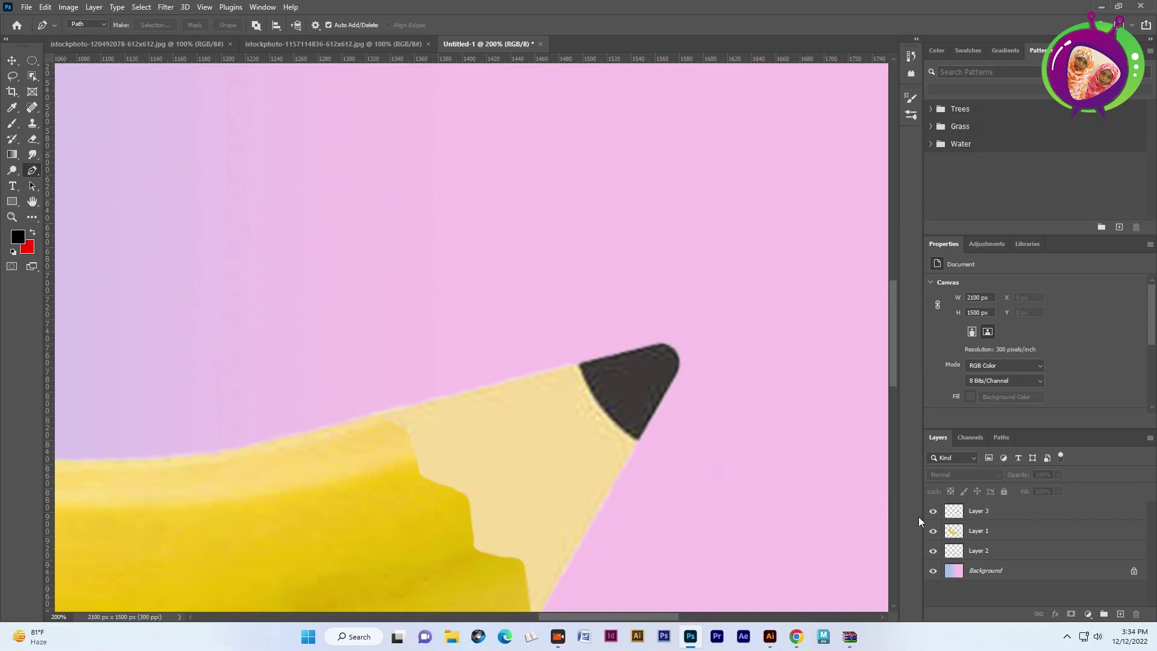
{"action": "left_click", "coordinate": [984, 512]}
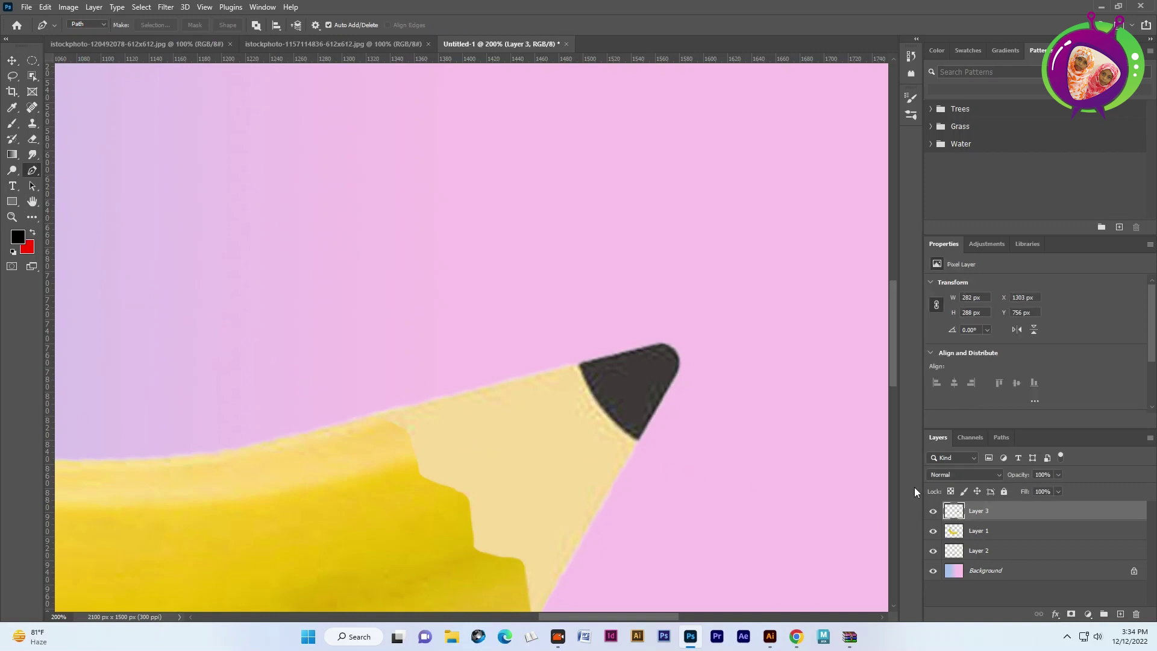
{"action": "left_click", "coordinate": [579, 363]}
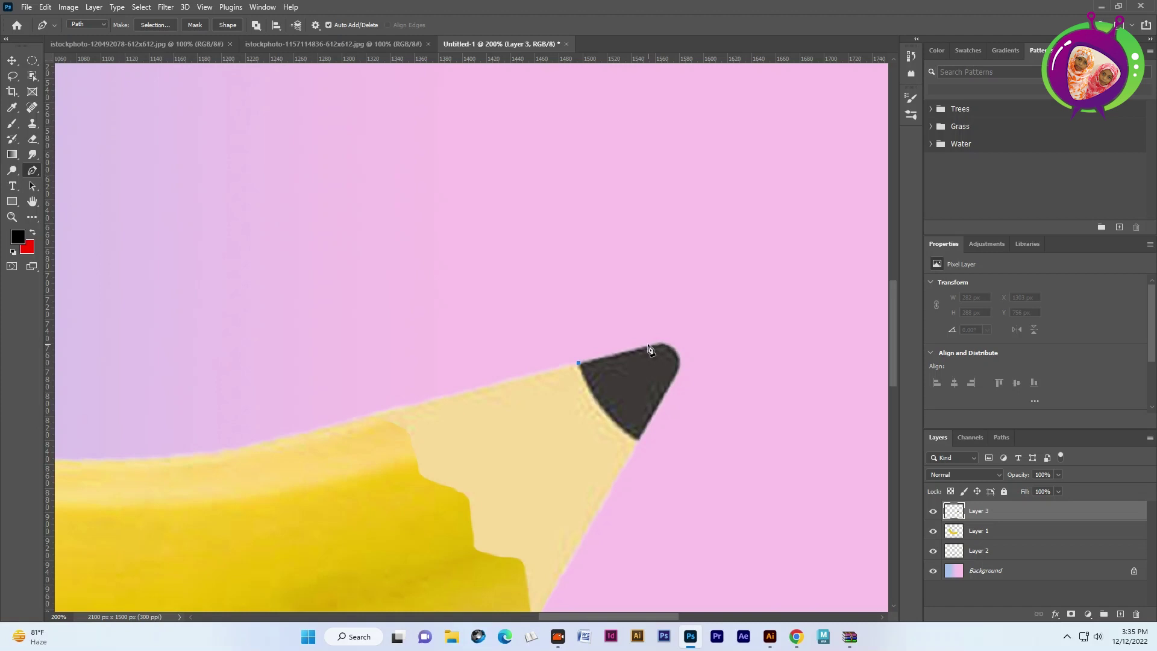
{"action": "left_click_drag", "start_coordinate": [650, 348], "coordinate": [673, 339]}
{"action": "left_click_drag", "start_coordinate": [679, 361], "coordinate": [677, 370]}
Step: Reshape the curves around the graphite and close the path at its start anchor
{"action": "left_click", "coordinate": [657, 409]}
{"action": "left_click_drag", "start_coordinate": [649, 411], "coordinate": [646, 411]}
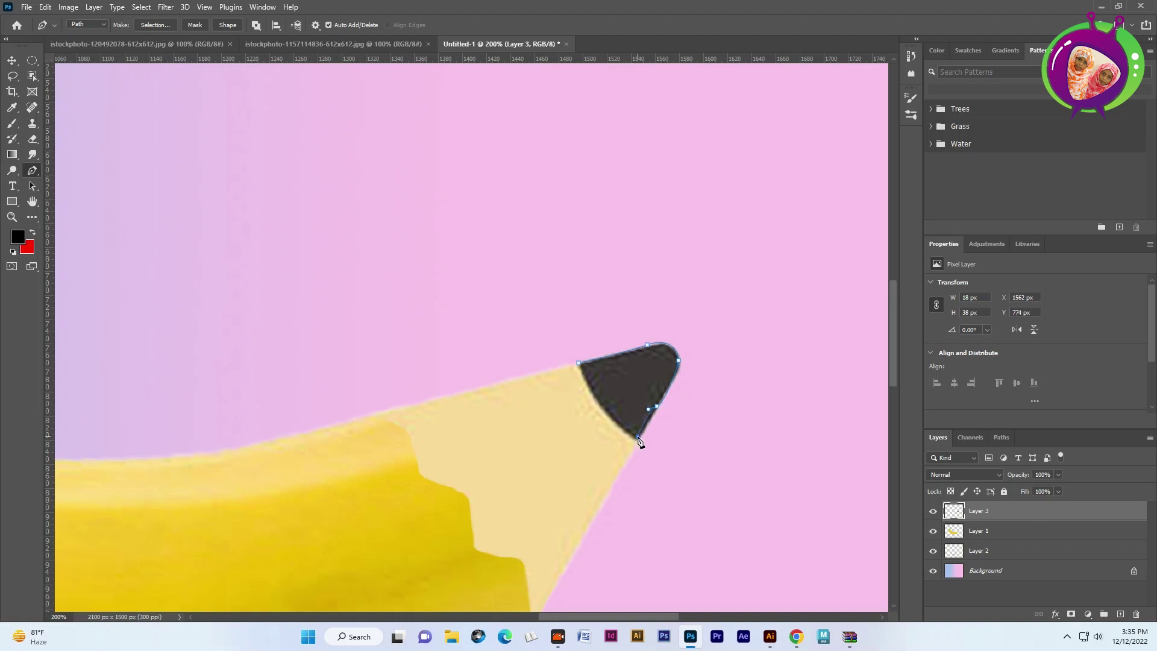
{"action": "left_click_drag", "start_coordinate": [629, 433], "coordinate": [628, 440]}
{"action": "left_click", "coordinate": [578, 363]}
{"action": "left_click", "coordinate": [13, 109]}
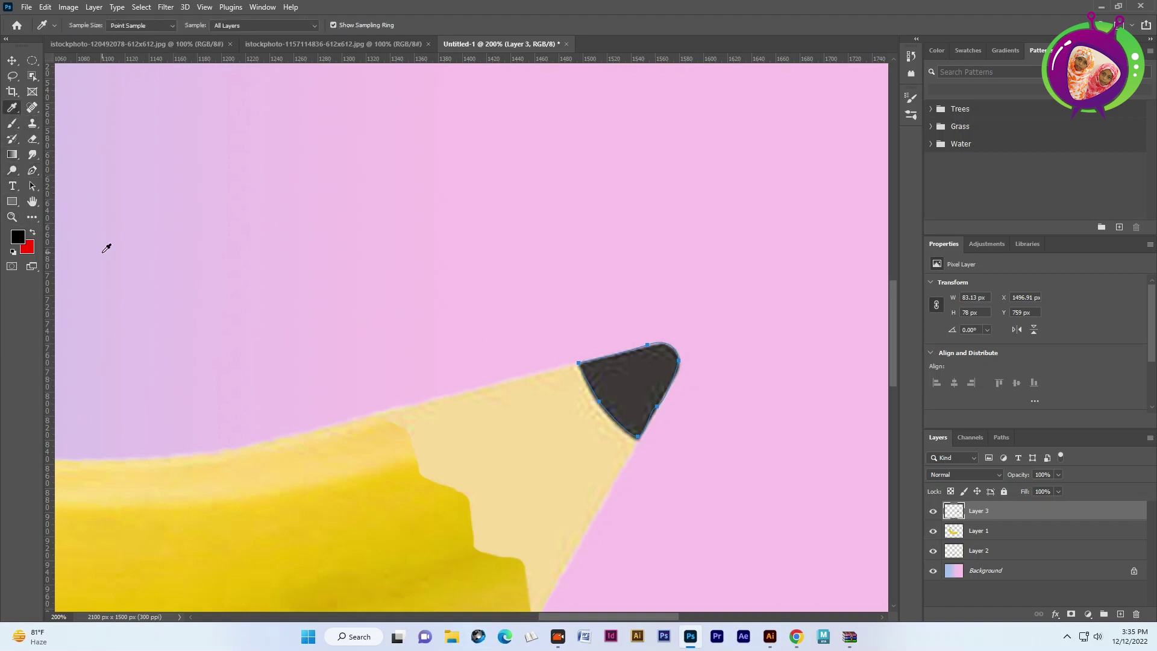
Step: Sample the banana's yellow as the working colour with the Eyedropper
{"action": "left_click", "coordinate": [278, 507]}
{"action": "left_click", "coordinate": [351, 511]}
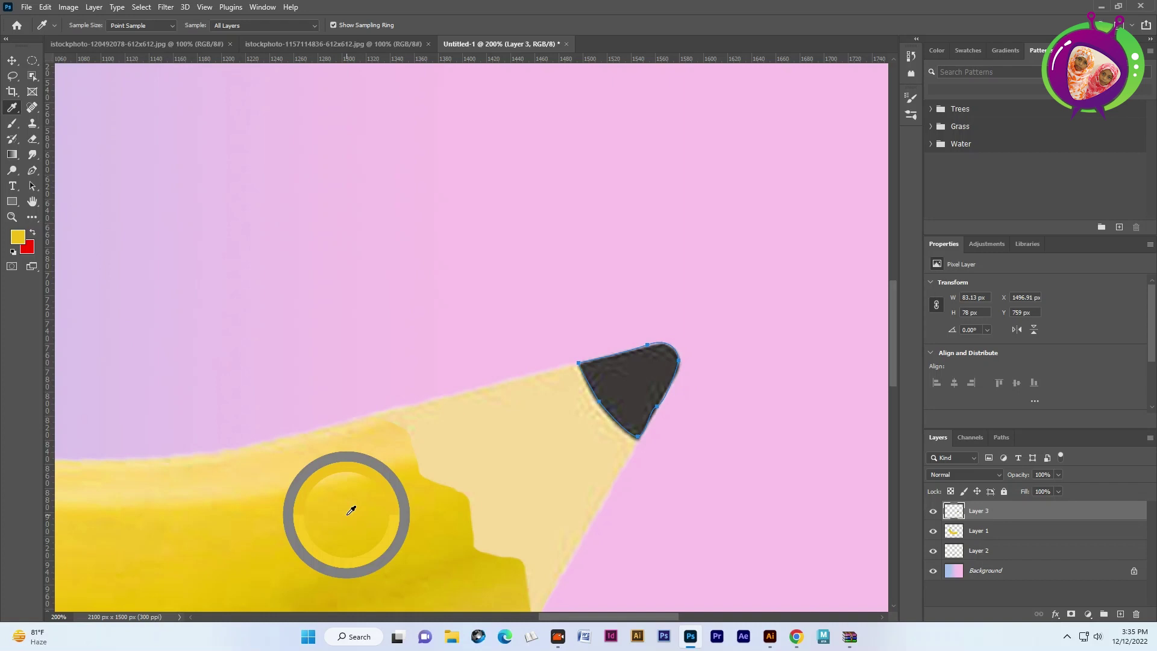
{"action": "left_click", "coordinate": [630, 379]}
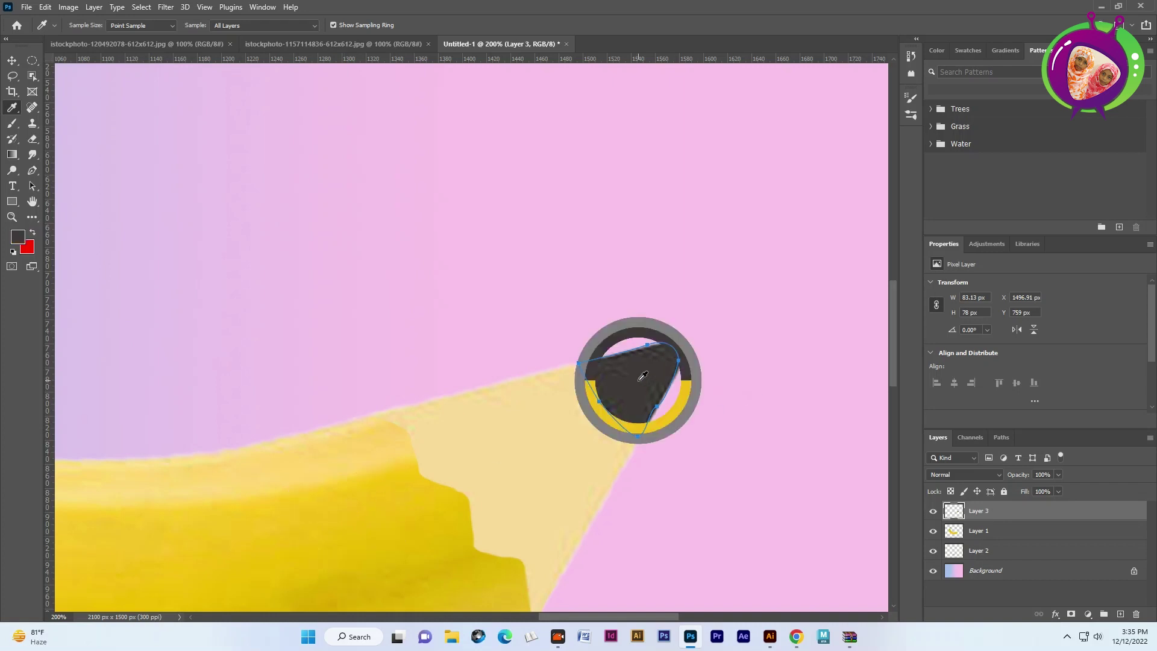
{"action": "left_click", "coordinate": [203, 508]}
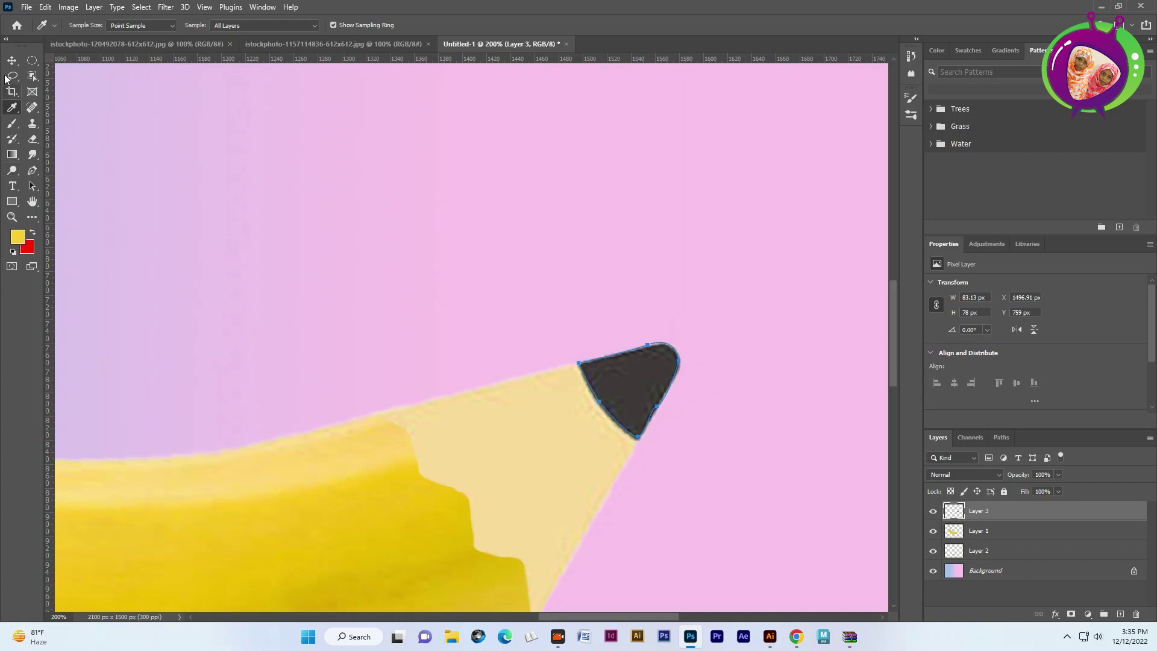
{"action": "left_click", "coordinate": [12, 61]}
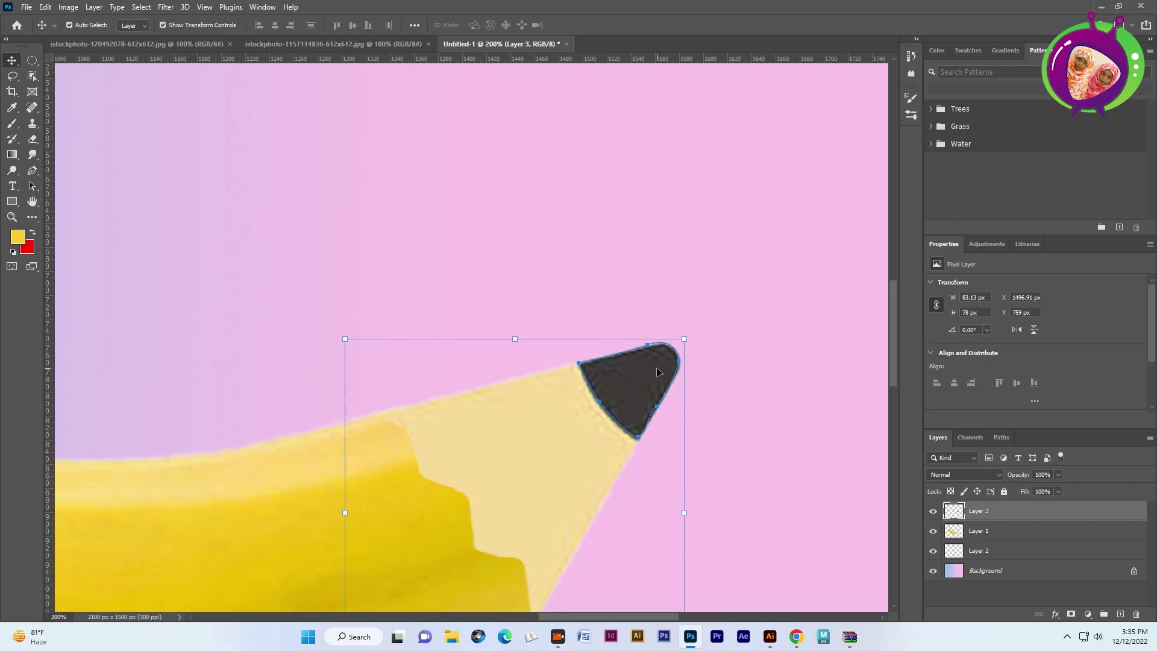
Step: Fill the tip path's selection with banana yellow on a new Layer 4
{"action": "key", "text": "ctrl+Return"}
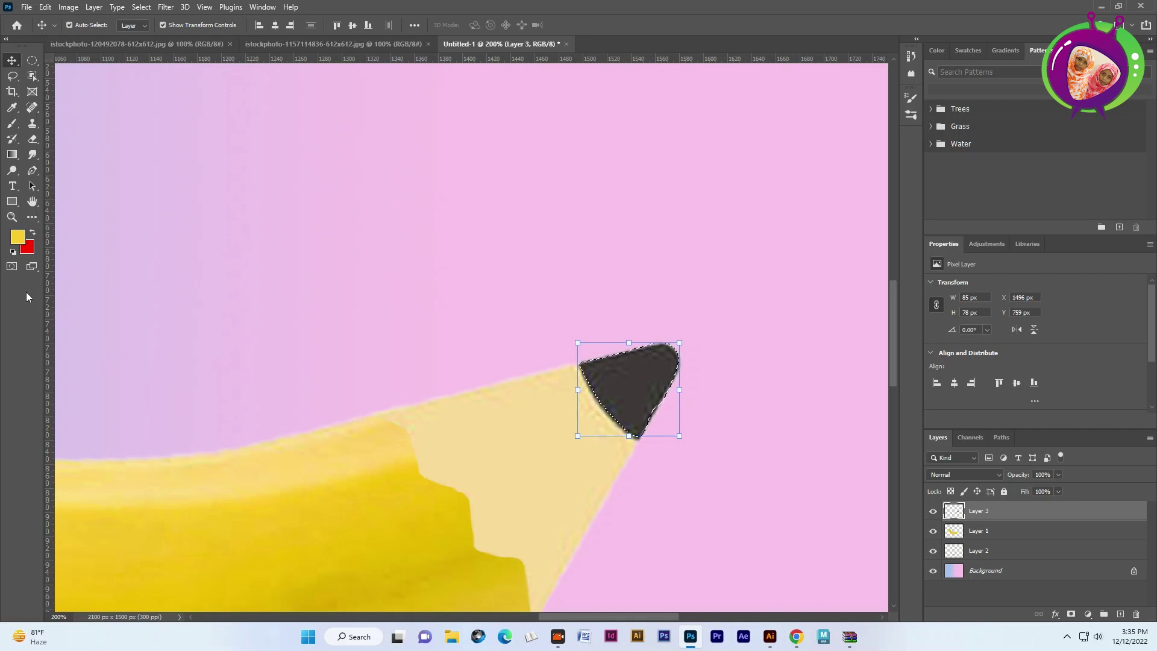
{"action": "left_click", "coordinate": [33, 233]}
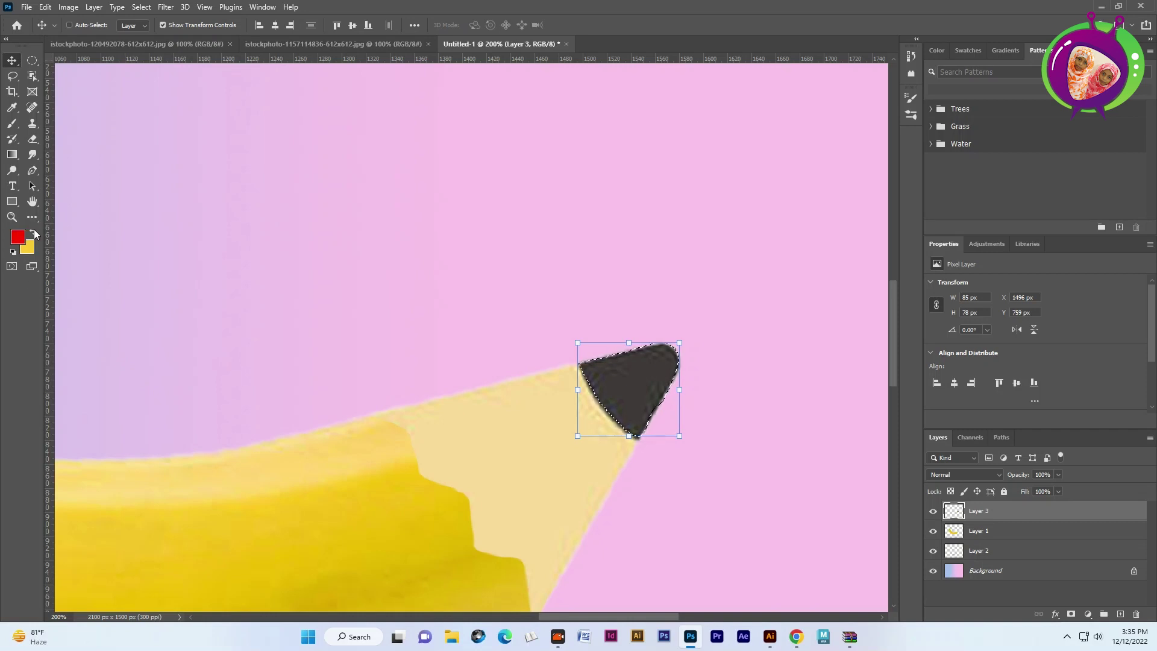
{"action": "left_click", "coordinate": [1120, 614]}
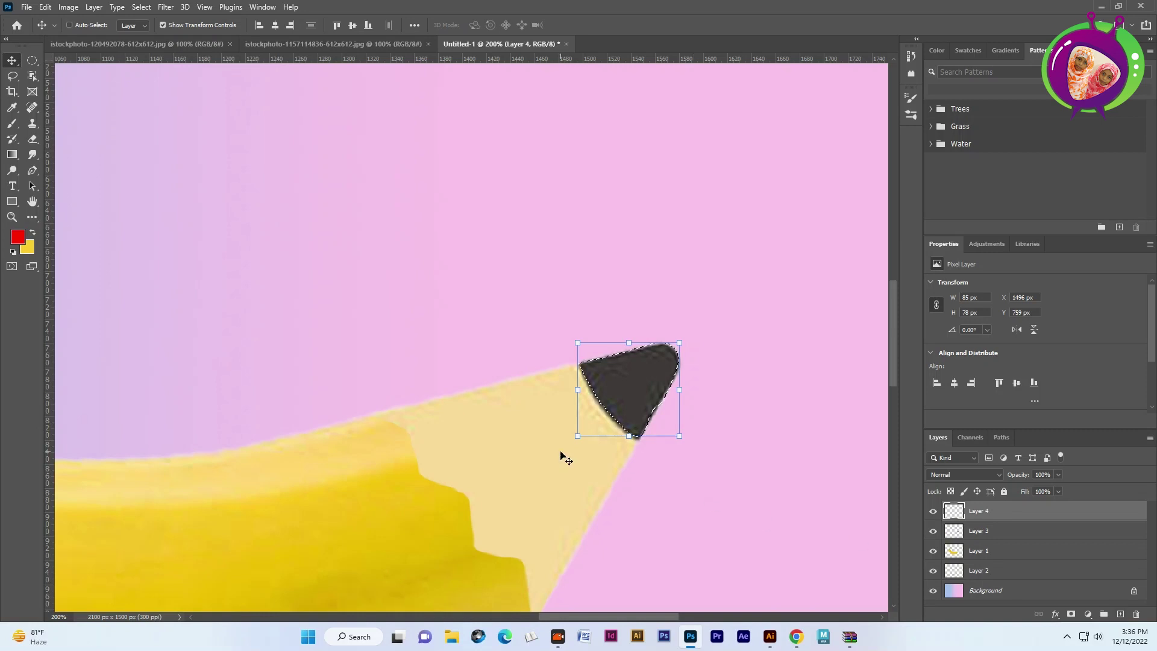
{"action": "key", "text": "ctrl+BackSpace"}
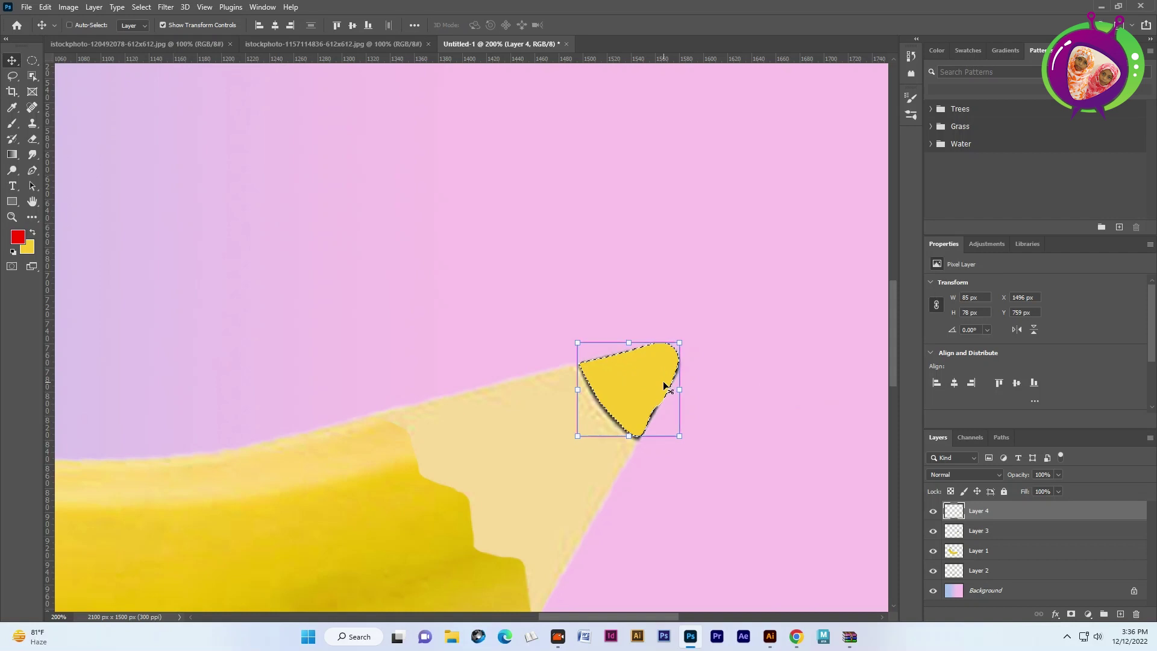
{"action": "key", "text": "ctrl+d"}
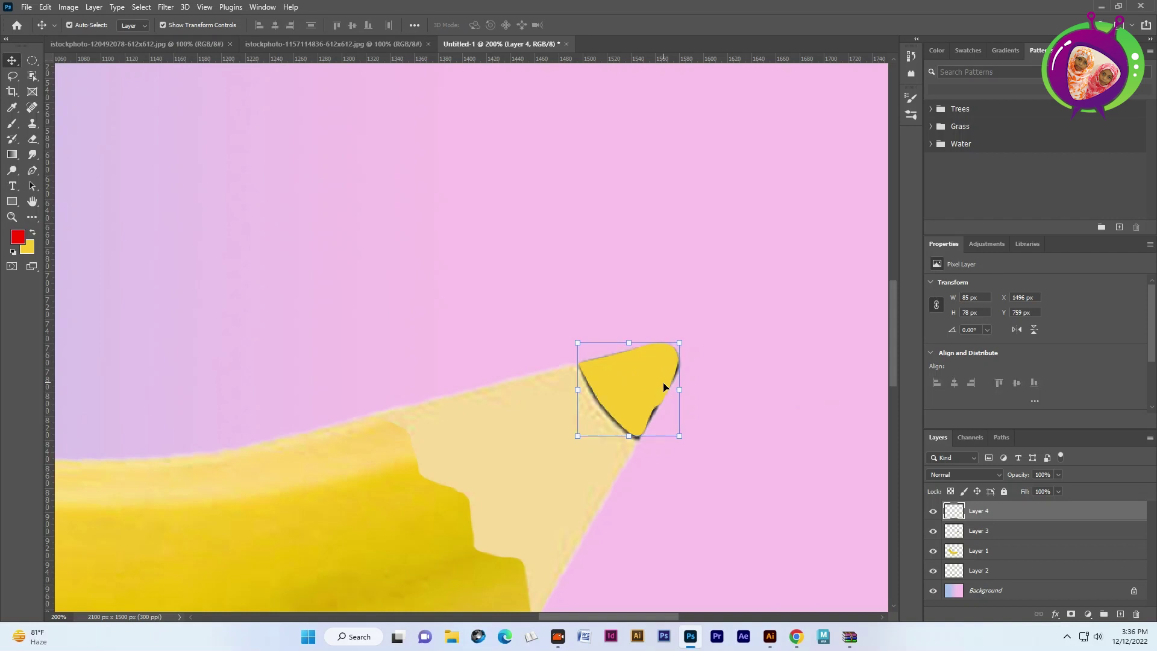
{"action": "left_click_drag", "start_coordinate": [681, 340], "coordinate": [689, 336]}
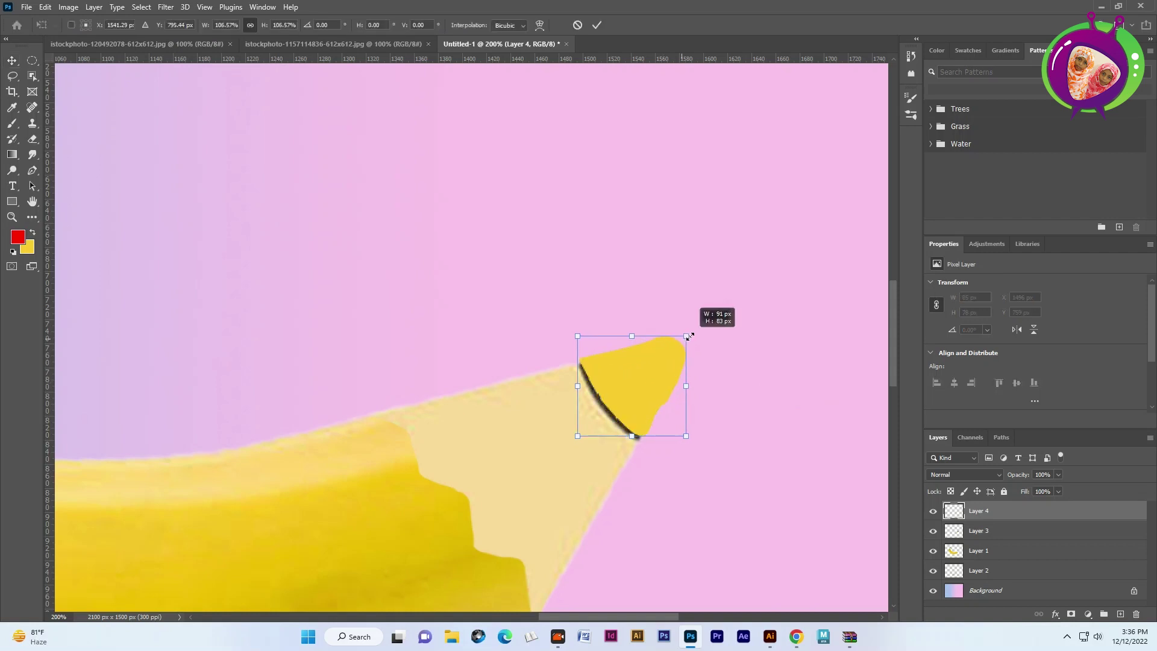
Step: Scale up and nudge the yellow tip over the dark point, then commit the transform
{"action": "left_click_drag", "start_coordinate": [631, 406], "coordinate": [628, 408]}
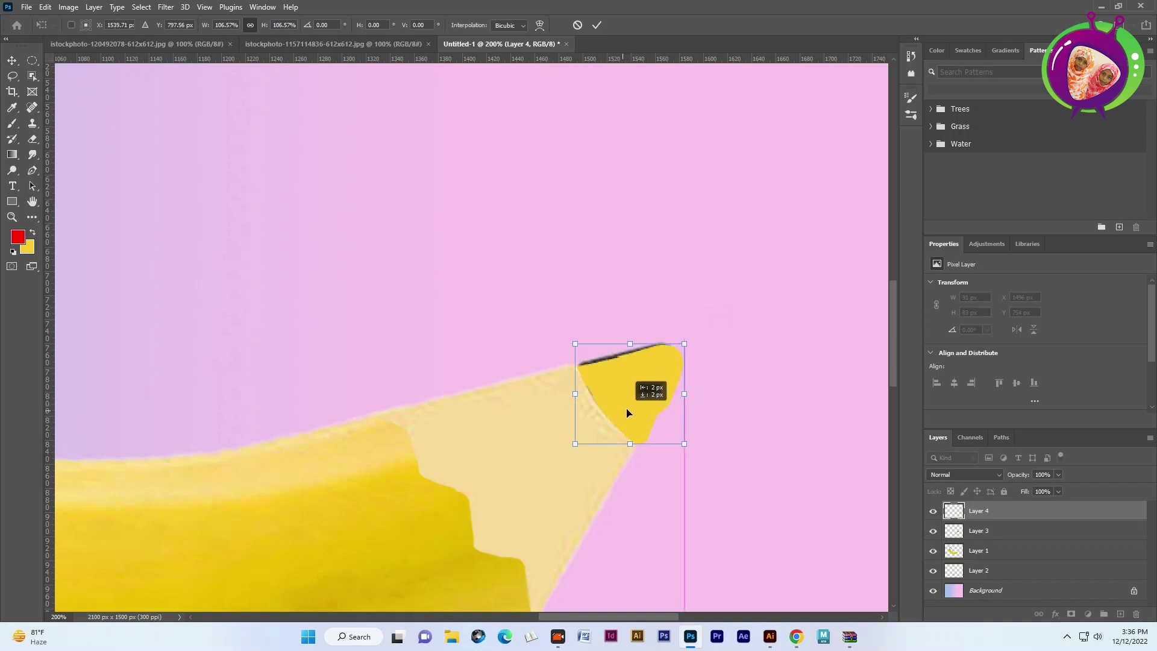
{"action": "left_click_drag", "start_coordinate": [625, 410], "coordinate": [628, 407]}
{"action": "left_click_drag", "start_coordinate": [685, 340], "coordinate": [690, 335]}
{"action": "left_click_drag", "start_coordinate": [628, 396], "coordinate": [624, 400]}
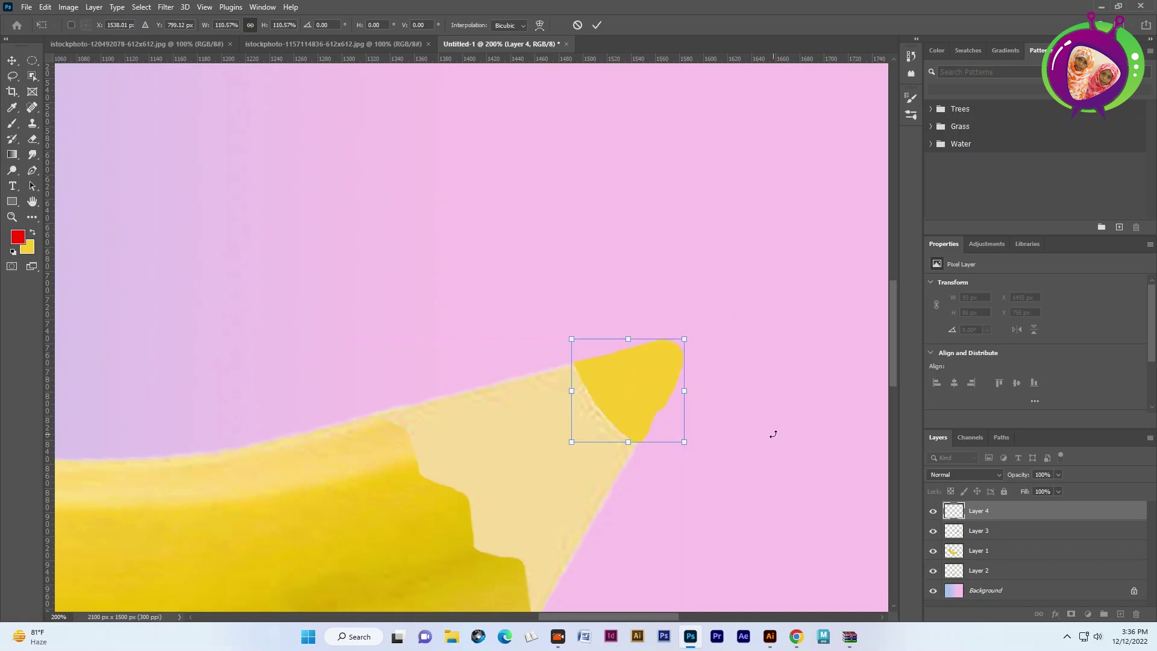
{"action": "key", "text": "Return"}
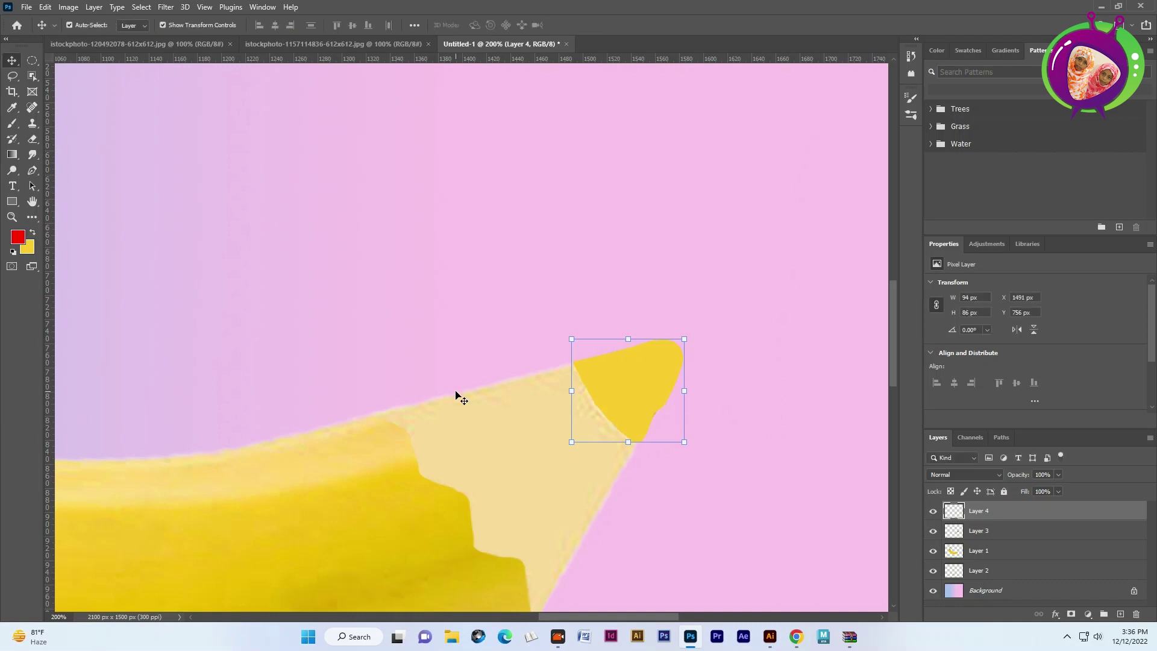
Step: Make Layer 3 active, clear the layer selection, and recentre the whole banana in view
{"action": "left_click", "coordinate": [467, 448]}
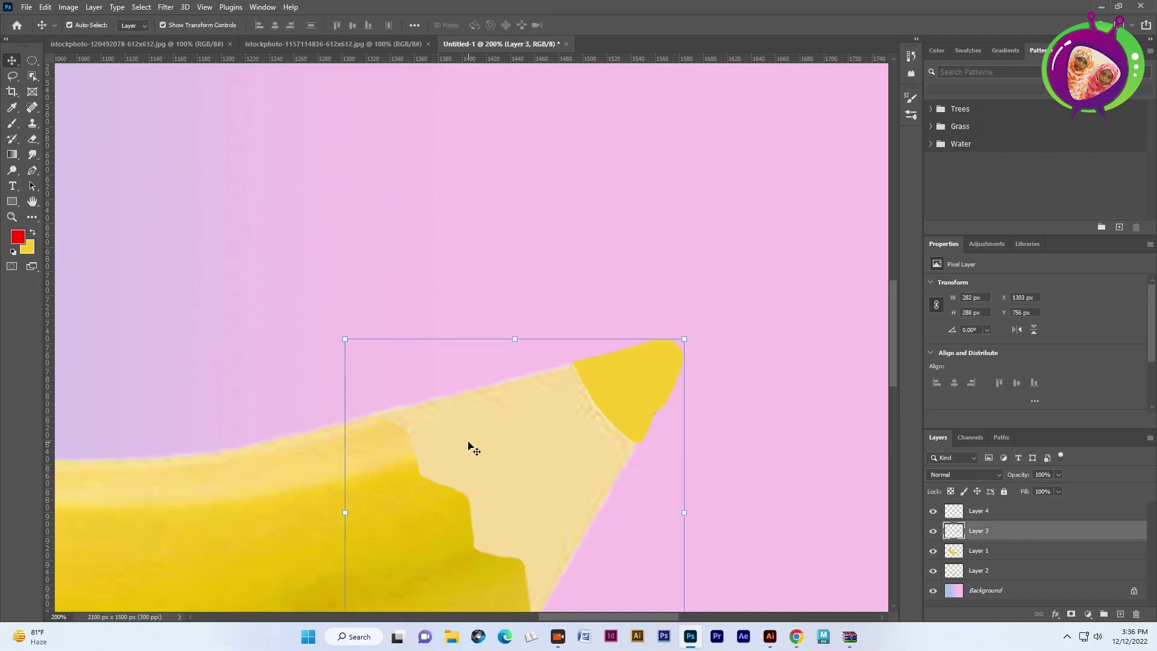
{"action": "left_click", "coordinate": [526, 302]}
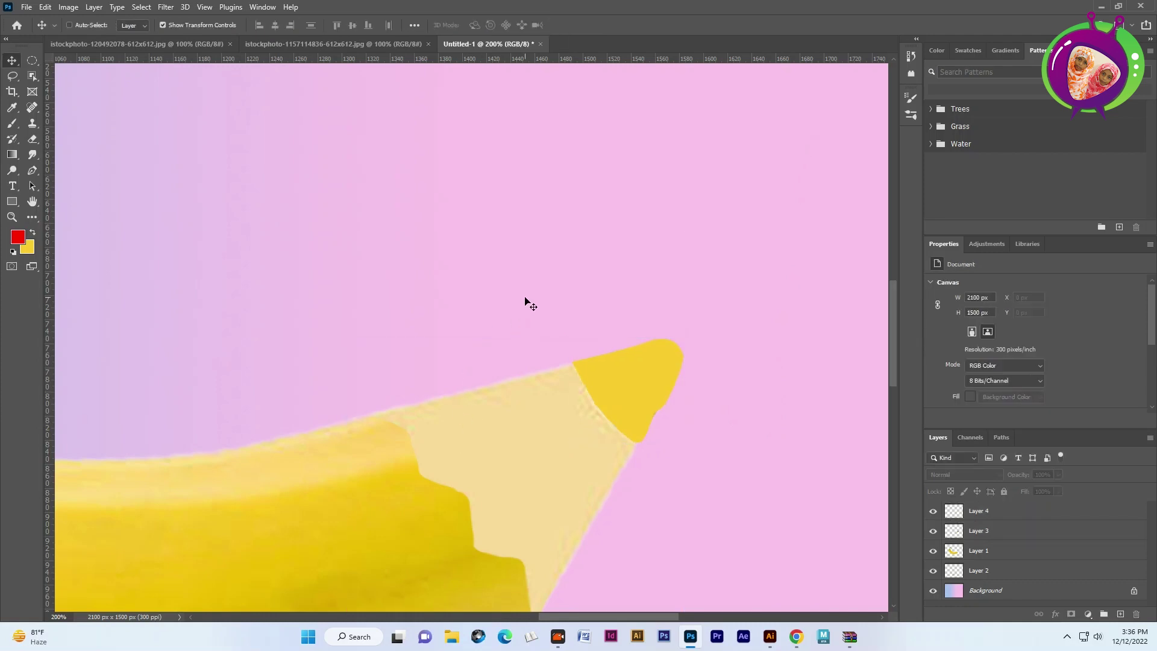
{"action": "scroll", "coordinate": [525, 302], "scroll_direction": "down", "scroll_amount": 1}
{"action": "scroll", "coordinate": [525, 302], "scroll_direction": "down", "scroll_amount": 2}
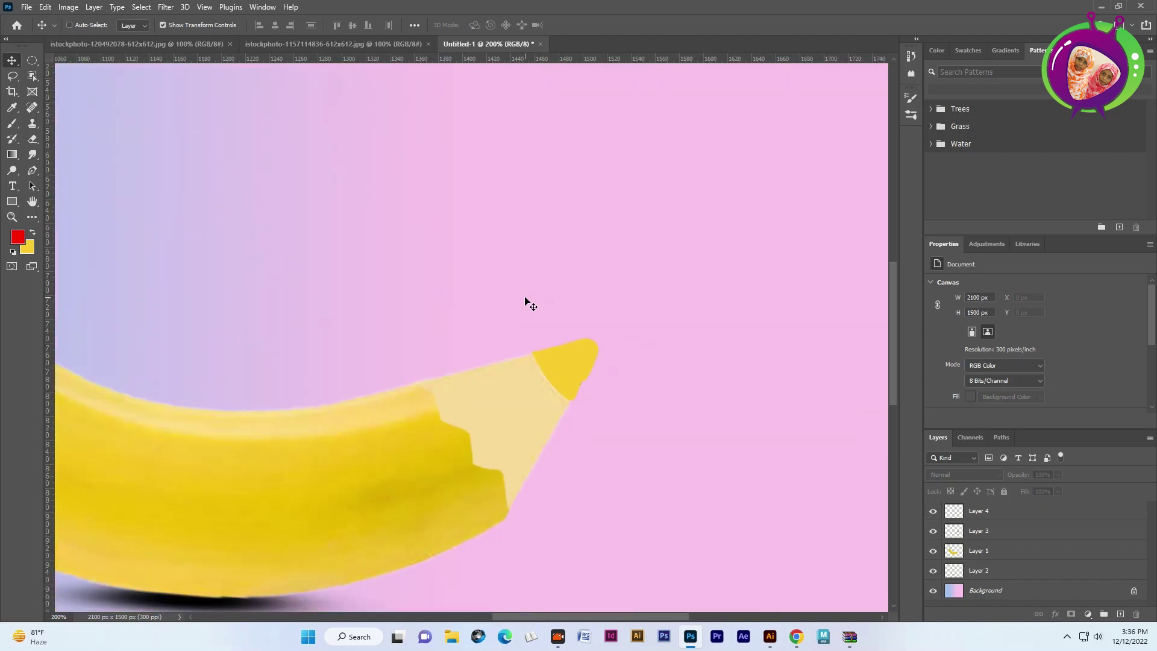
{"action": "scroll", "coordinate": [526, 302], "scroll_direction": "down", "scroll_amount": 1}
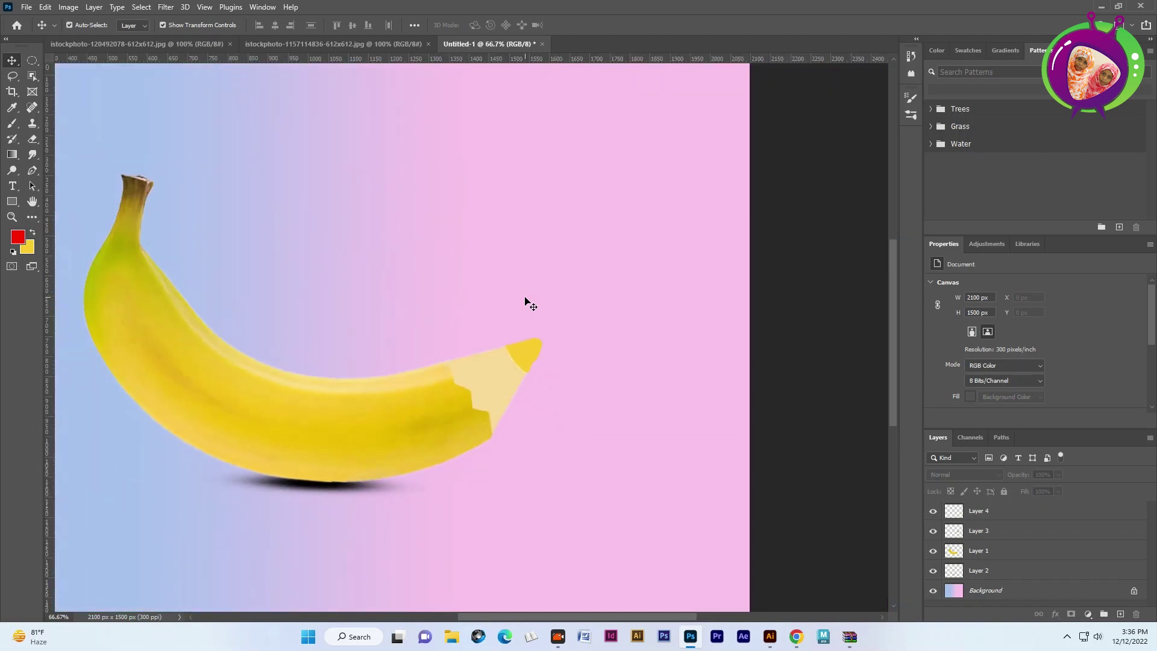
{"action": "mouse_move", "coordinate": [392, 406]}
{"action": "left_mouse_down"}
{"action": "mouse_move", "coordinate": [505, 469]}
{"action": "mouse_move", "coordinate": [509, 438]}
{"action": "left_mouse_up"}
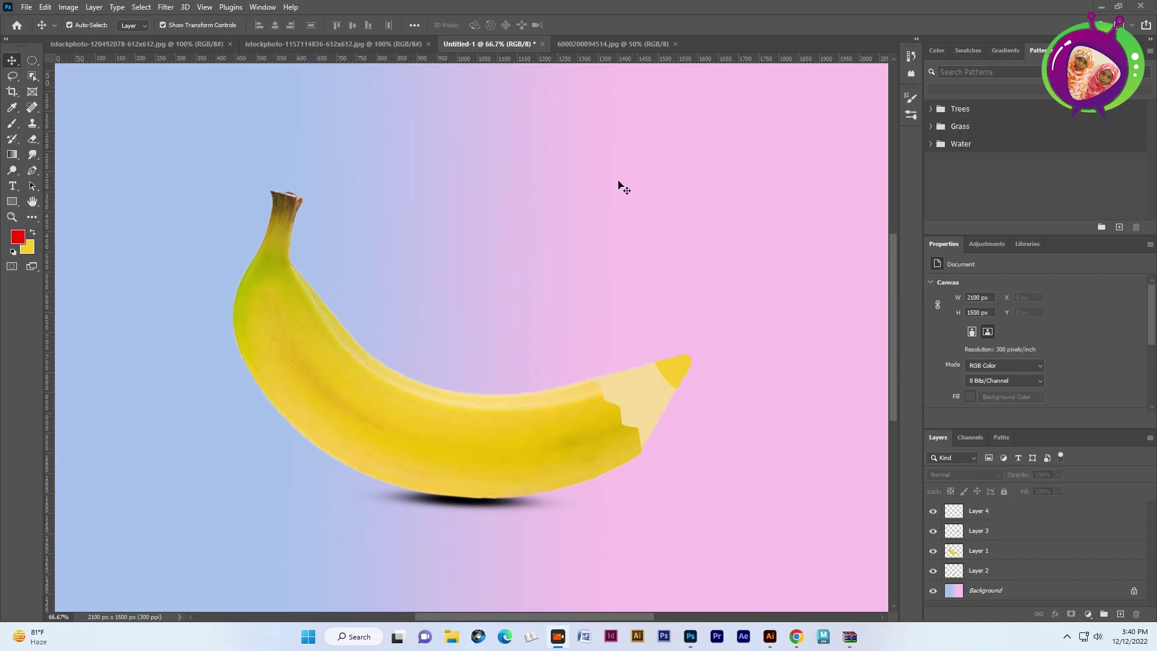
Step: Select the red apple in 6000200094514.jpg with Object Selection and drag it into Untitled-1
{"action": "left_click", "coordinate": [637, 44]}
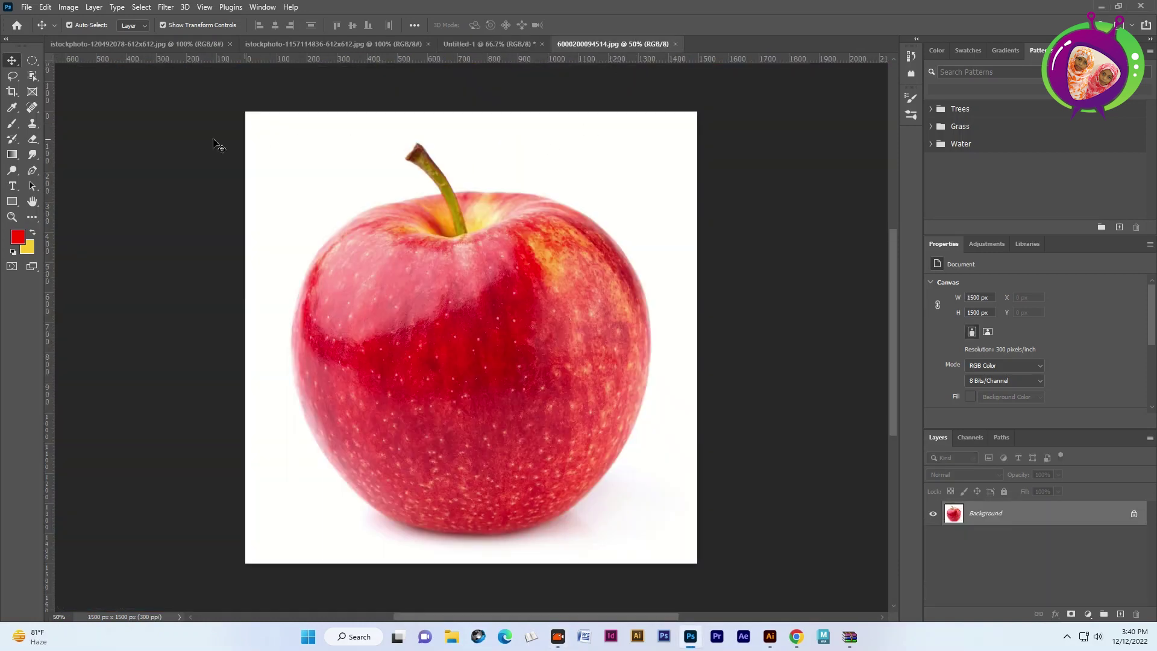
{"action": "left_click", "coordinate": [32, 76]}
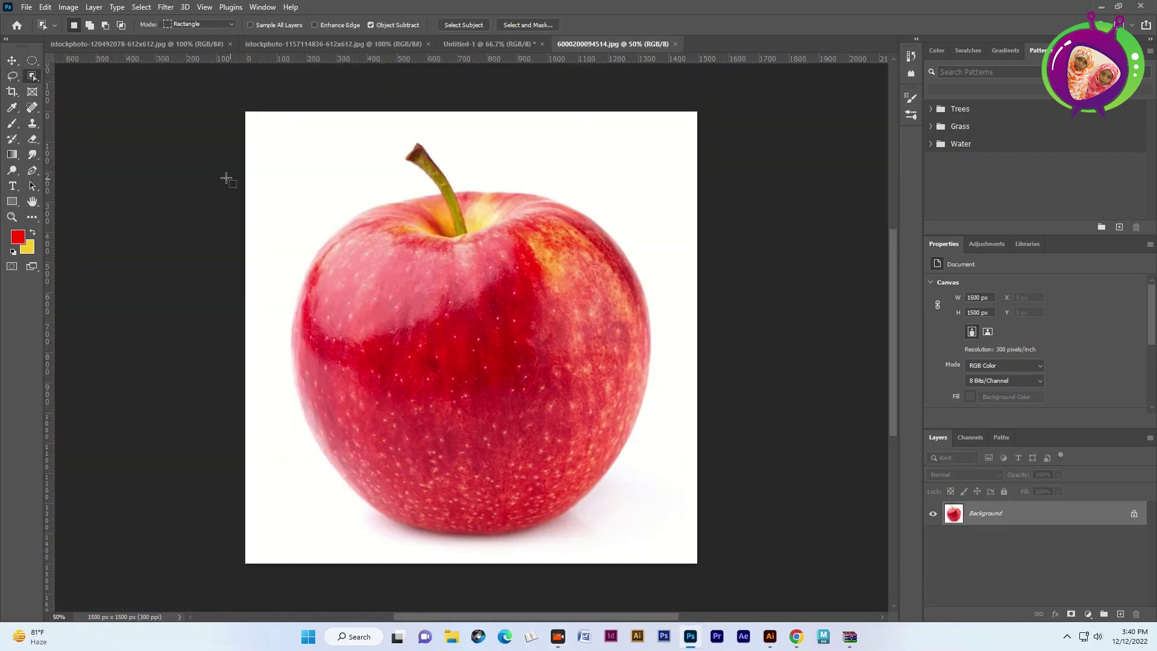
{"action": "left_click_drag", "start_coordinate": [275, 157], "coordinate": [729, 551]}
{"action": "key", "text": "v"}
{"action": "left_click_drag", "start_coordinate": [434, 367], "coordinate": [424, 144]}
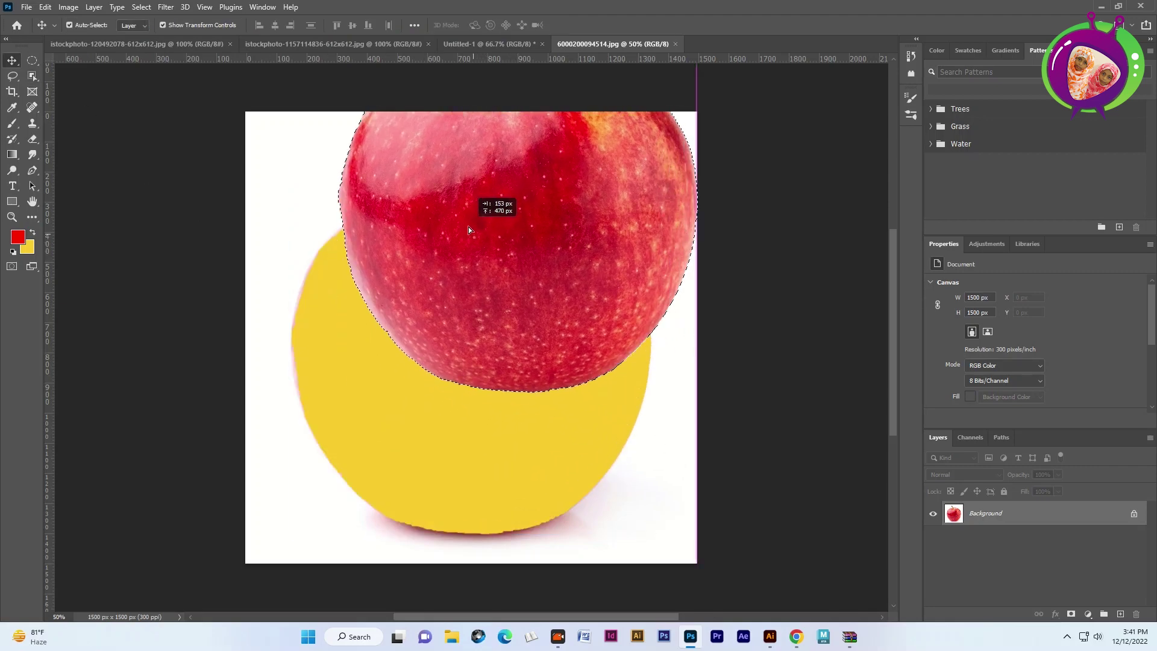
{"action": "mouse_move", "coordinate": [424, 145]}
{"action": "left_mouse_down"}
{"action": "mouse_move", "coordinate": [463, 25]}
{"action": "mouse_move", "coordinate": [464, 50]}
{"action": "left_mouse_up"}
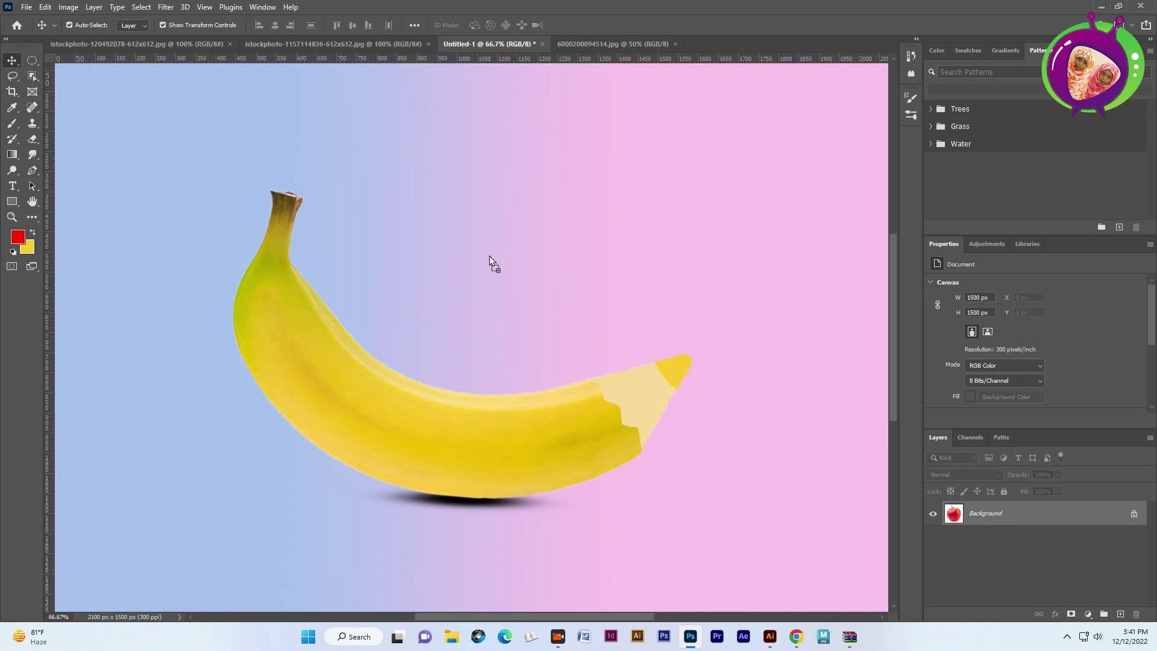
{"action": "left_click_drag", "start_coordinate": [490, 256], "coordinate": [530, 456]}
Step: Scale the apple to about 36.68% and place it over the banana's left half
{"action": "mouse_move", "coordinate": [834, 141]}
{"action": "left_mouse_down"}
{"action": "mouse_move", "coordinate": [595, 530]}
{"action": "mouse_move", "coordinate": [569, 530]}
{"action": "left_mouse_up"}
{"action": "left_click_drag", "start_coordinate": [413, 547], "coordinate": [241, 411]}
{"action": "left_click_drag", "start_coordinate": [358, 332], "coordinate": [355, 336]}
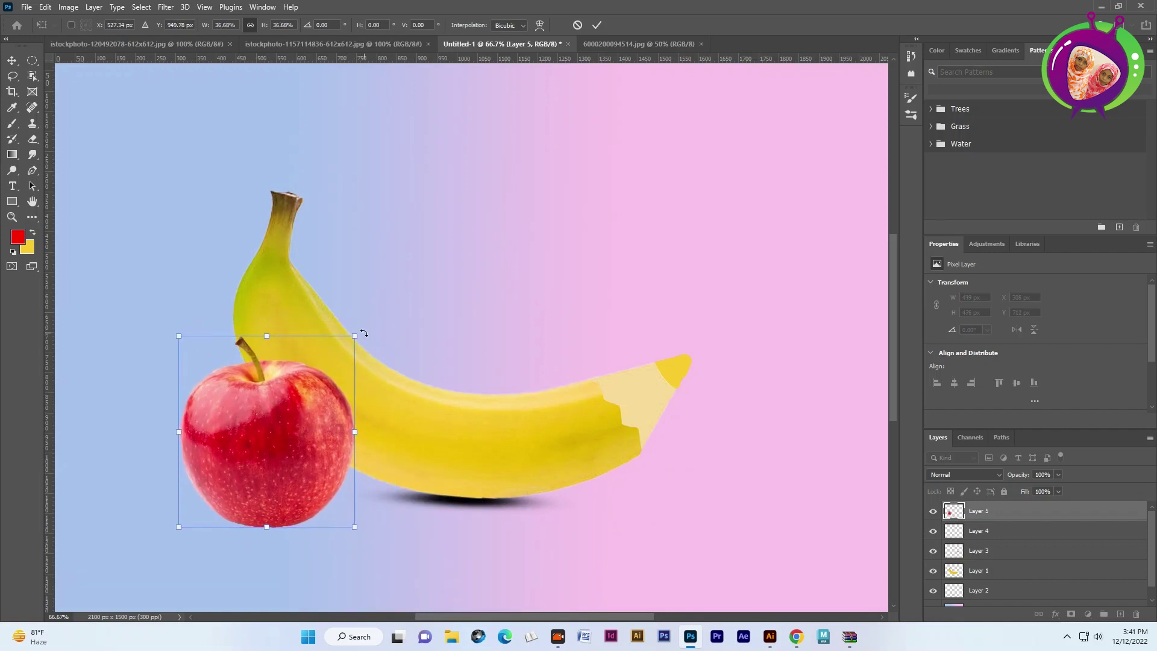